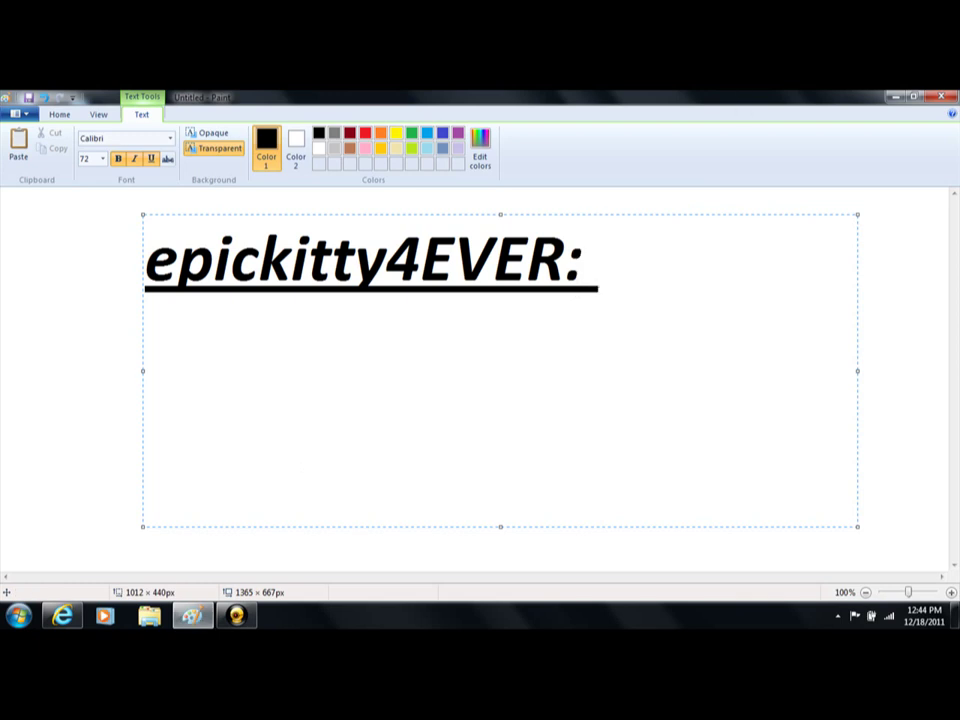
text(I)
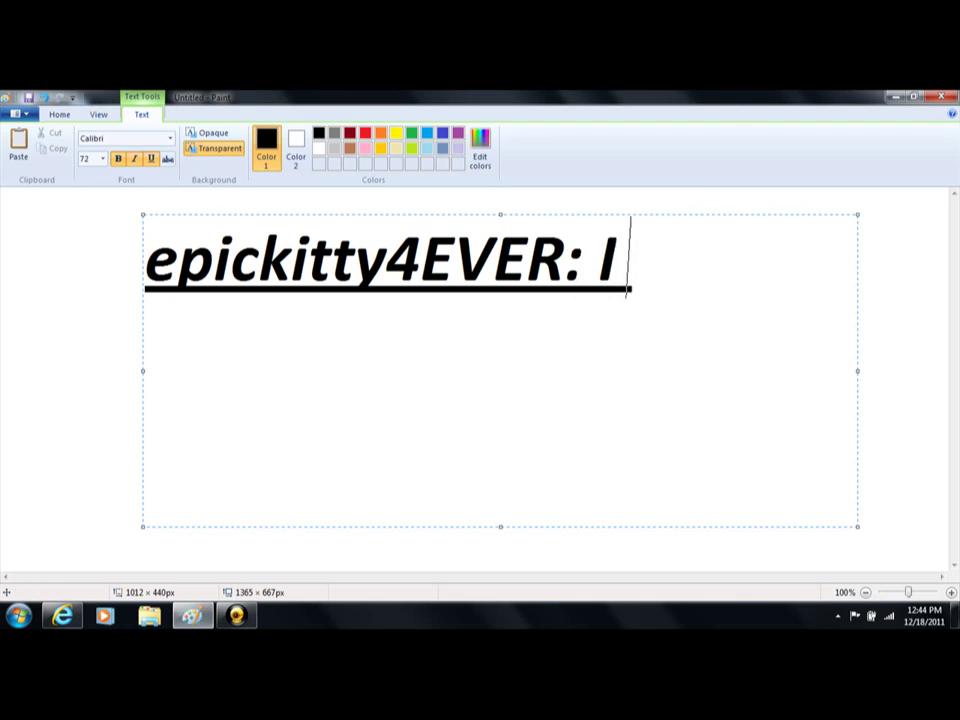
text( have a q)
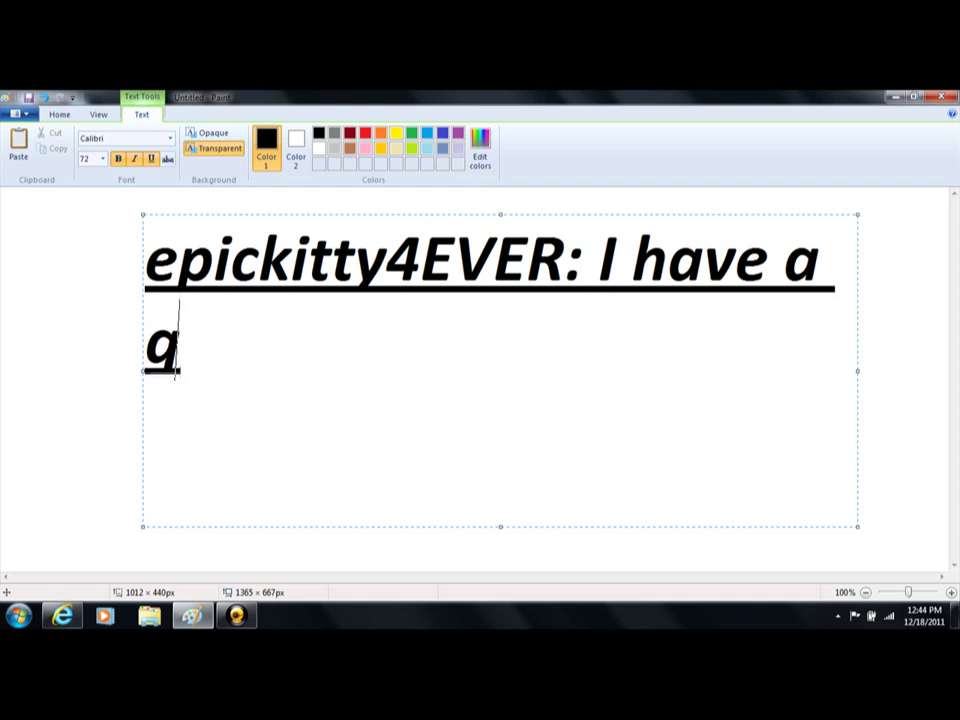
text(uesi)
Type 'I have a question. Why can't I adopt' after the name, fixing typos like 'quesi' and 'adopy'.
key(BackSpace)
text(t)
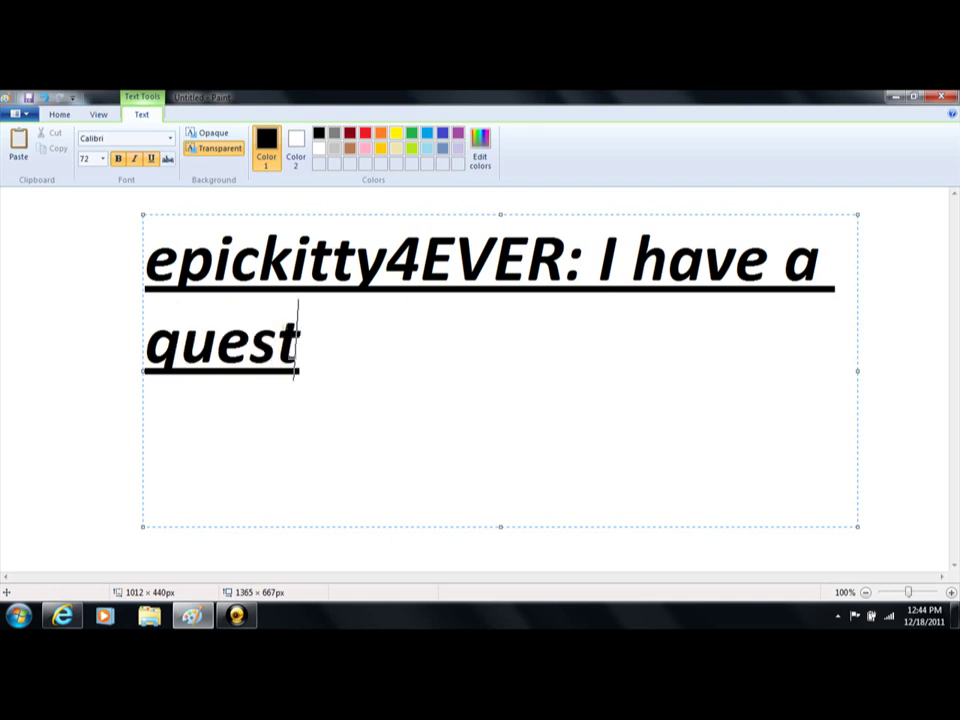
text(ion.)
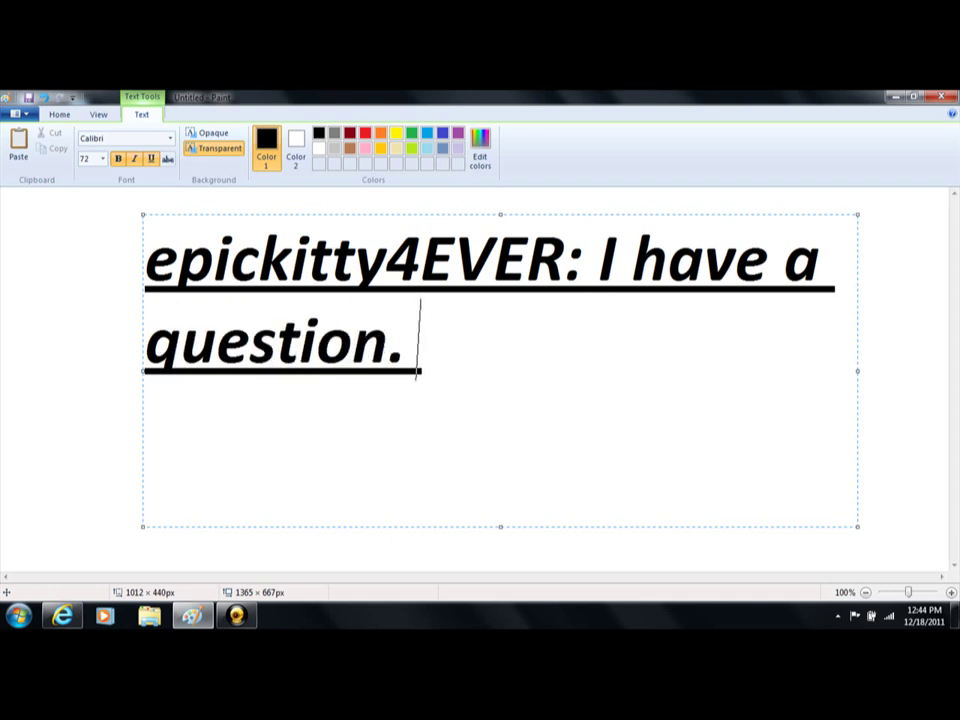
text( Why can't)
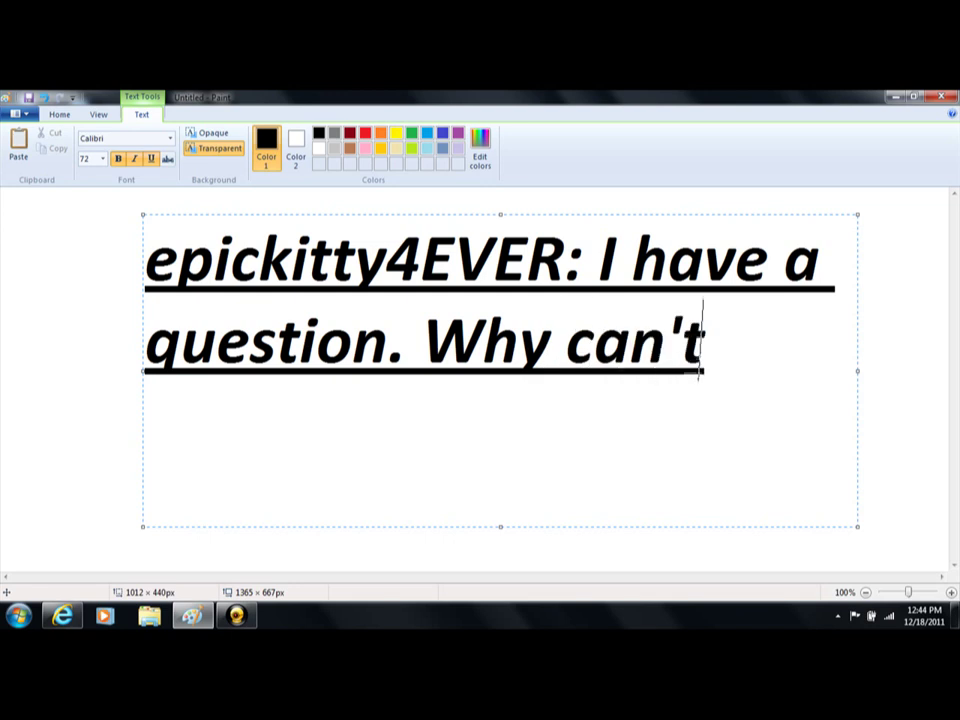
text( i)
key(BackSpace)
text(I sa)
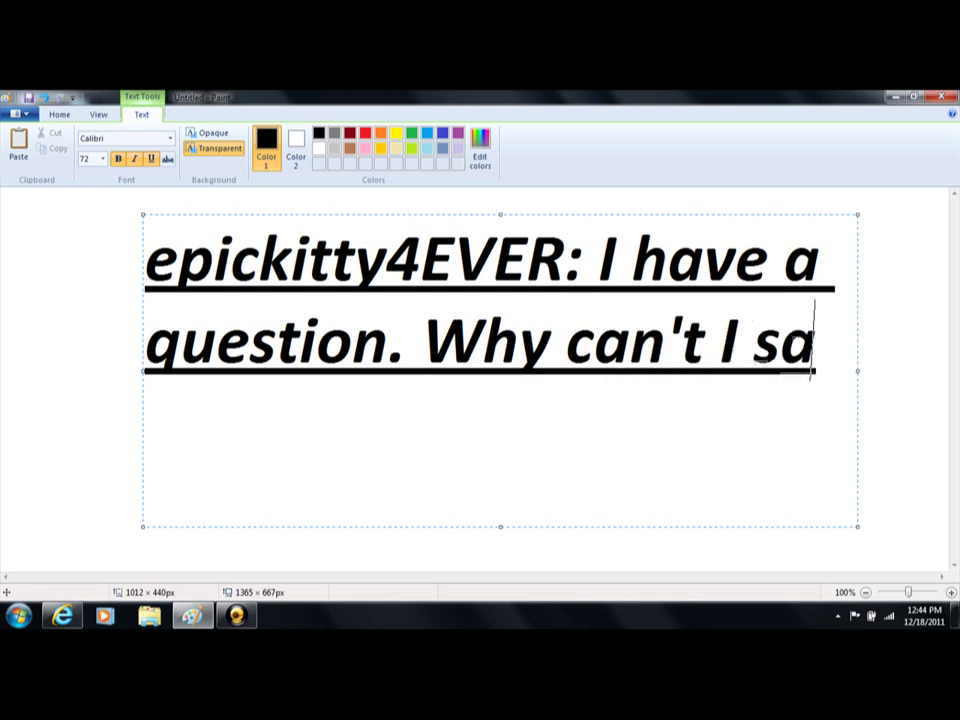
key(BackSpace)
key(BackSpace)
text(adopy)
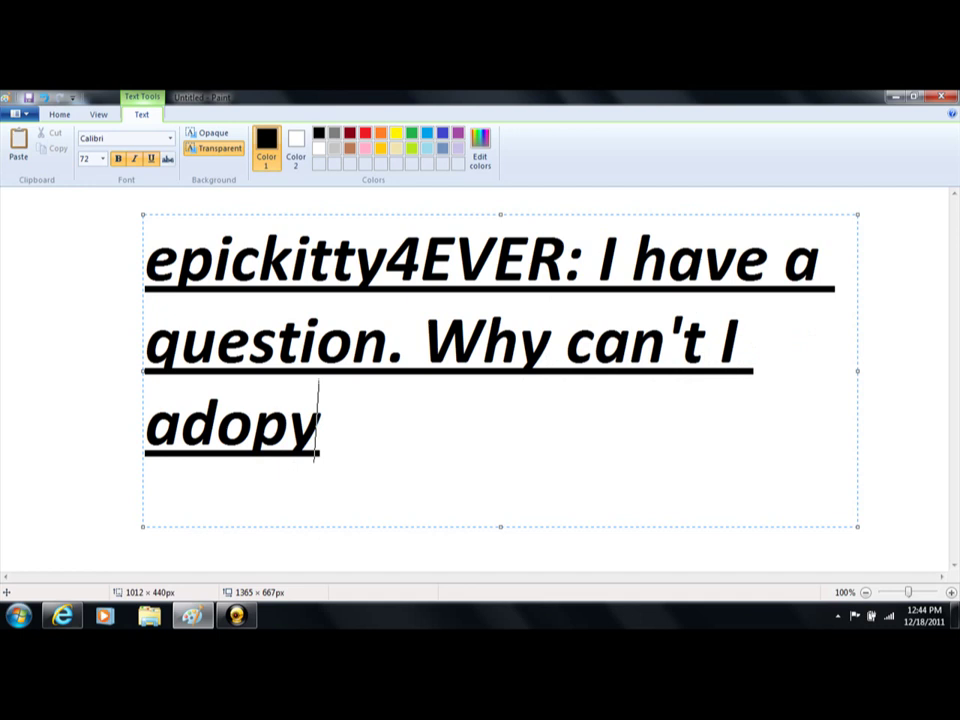
key(BackSpace)
text(t c)
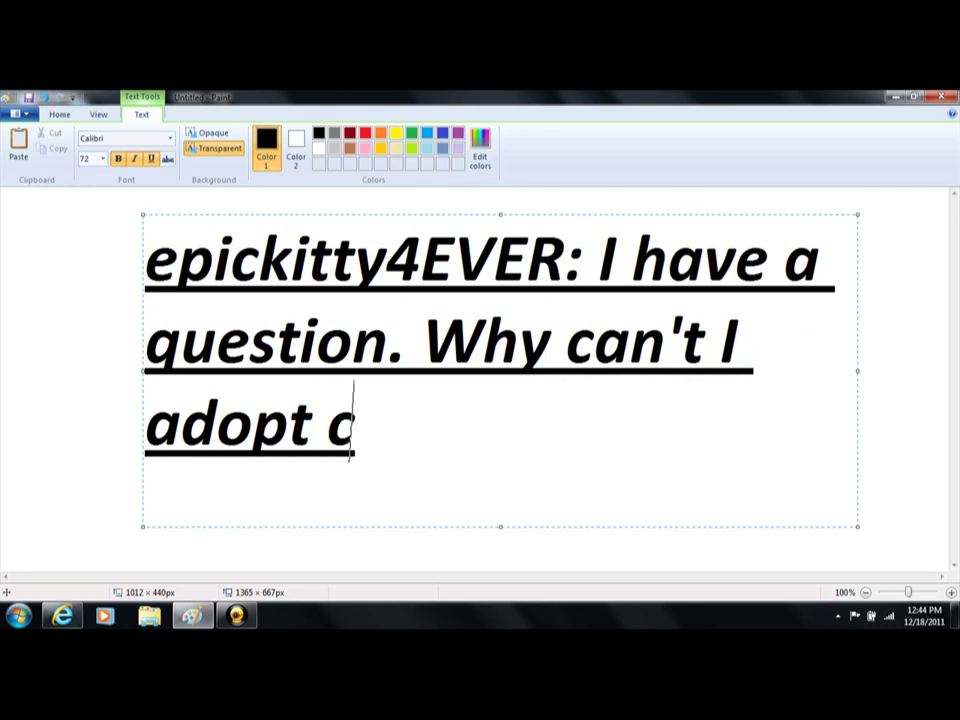
key(BackSpace)
text(Cindy)
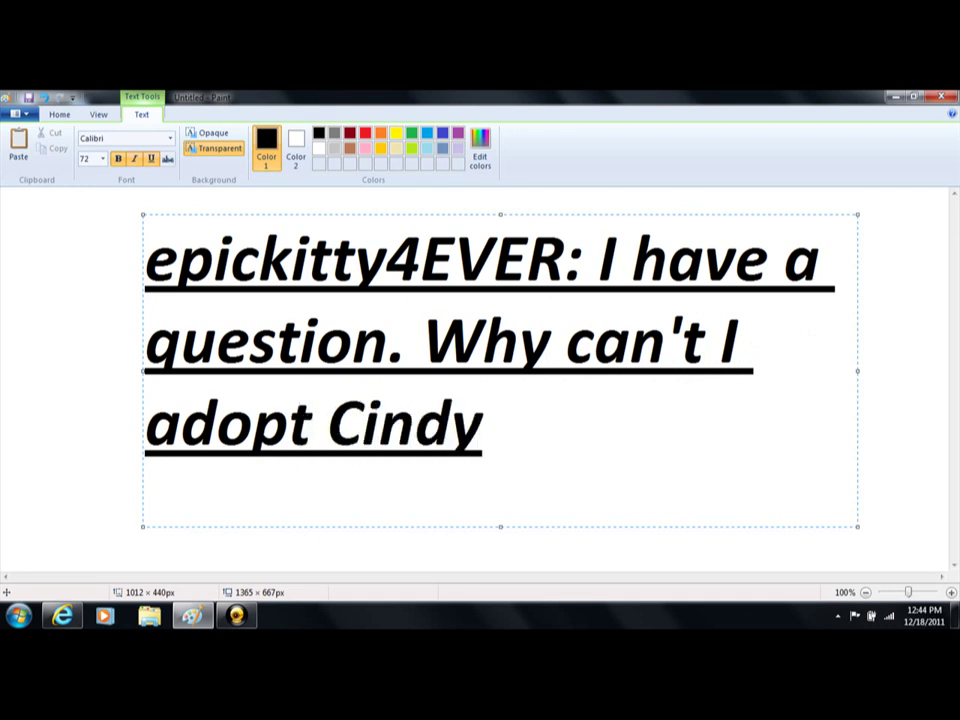
text(?)
key(BackSpace)
key(BackSpace)
key(BackSpace)
key(BackSpace)
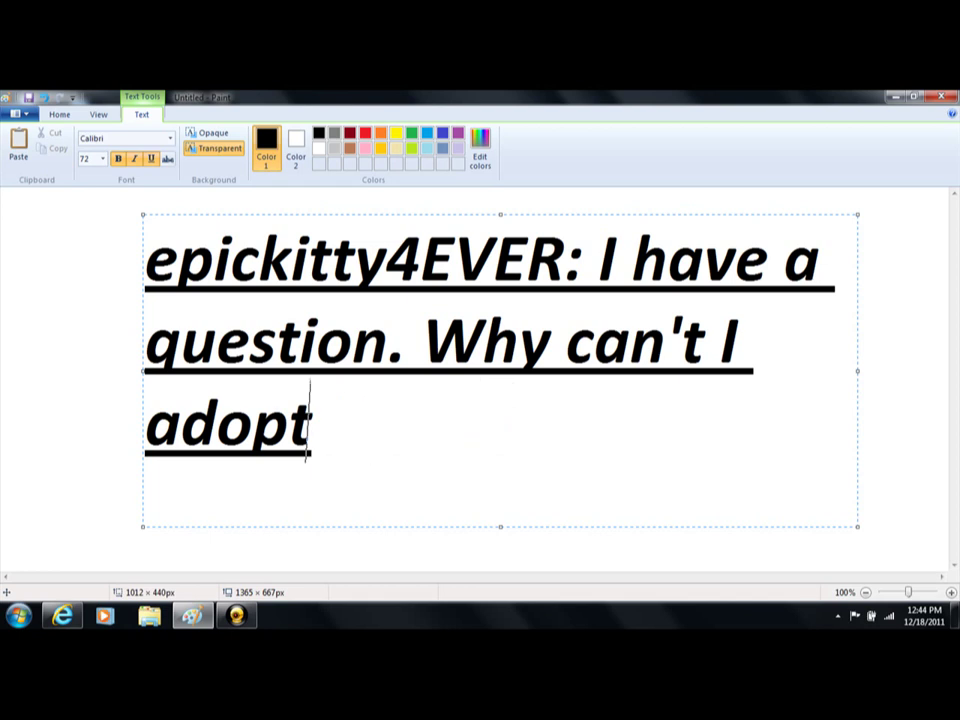
Erase the question and draft a reply, correcting the word 'bother'.
key(BackSpace)
key(BackSpace)
key(BackSpace)
key(BackSpace)
key(BackSpace)
key(BackSpace)
key(BackSpace)
key(BackSpace)
key(BackSpace)
key(BackSpace)
key(BackSpace)
key(BackSpace)
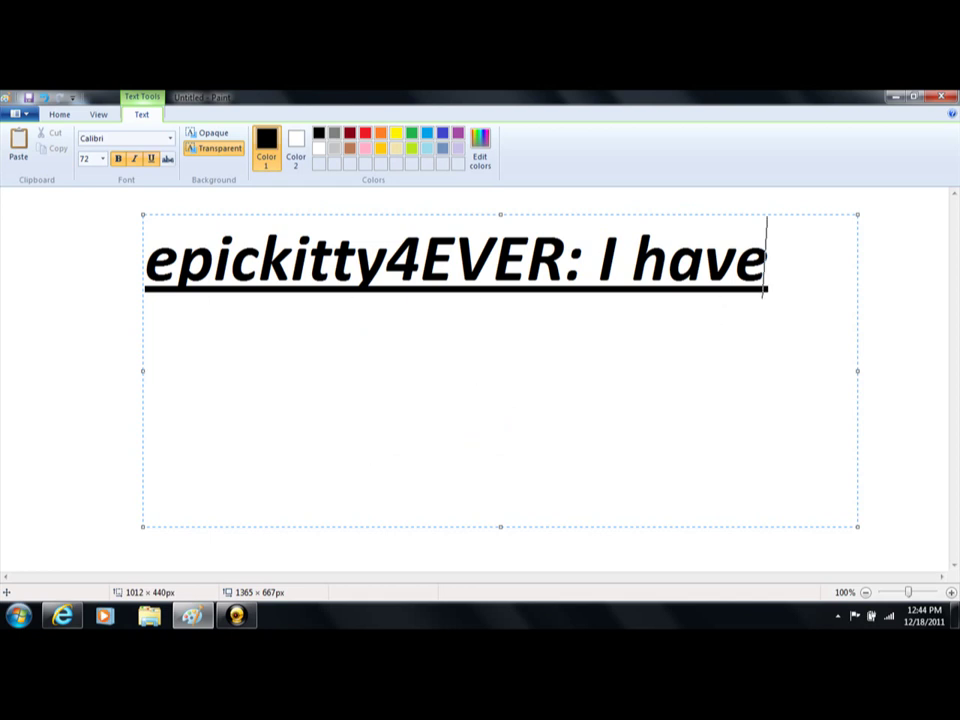
key(BackSpace)
key(BackSpace)
key(BackSpace)
text(No)
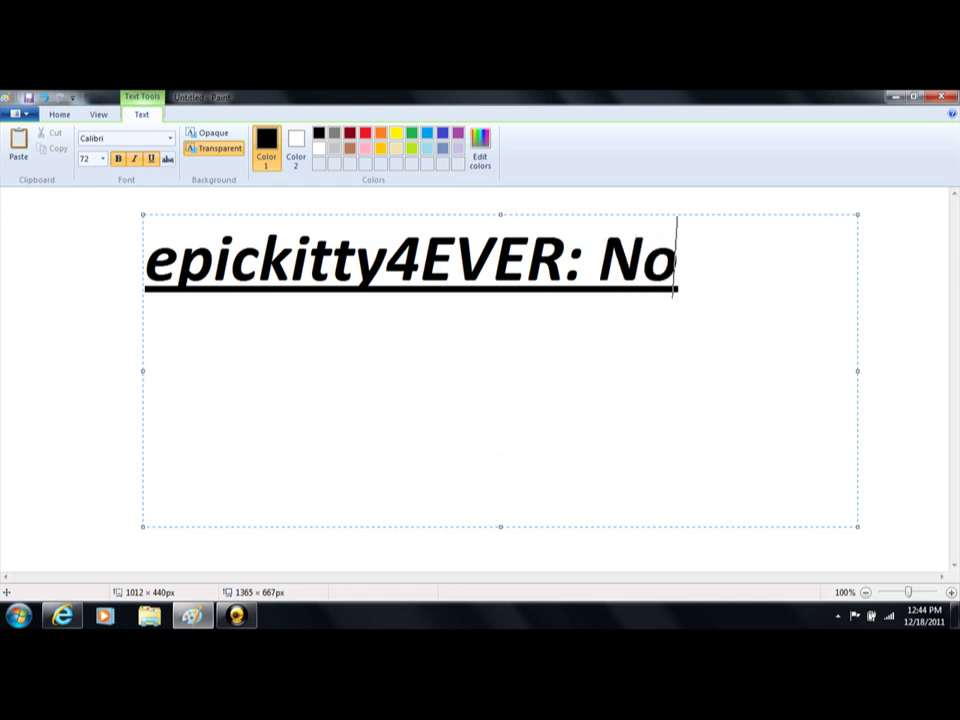
text(t to bothe)
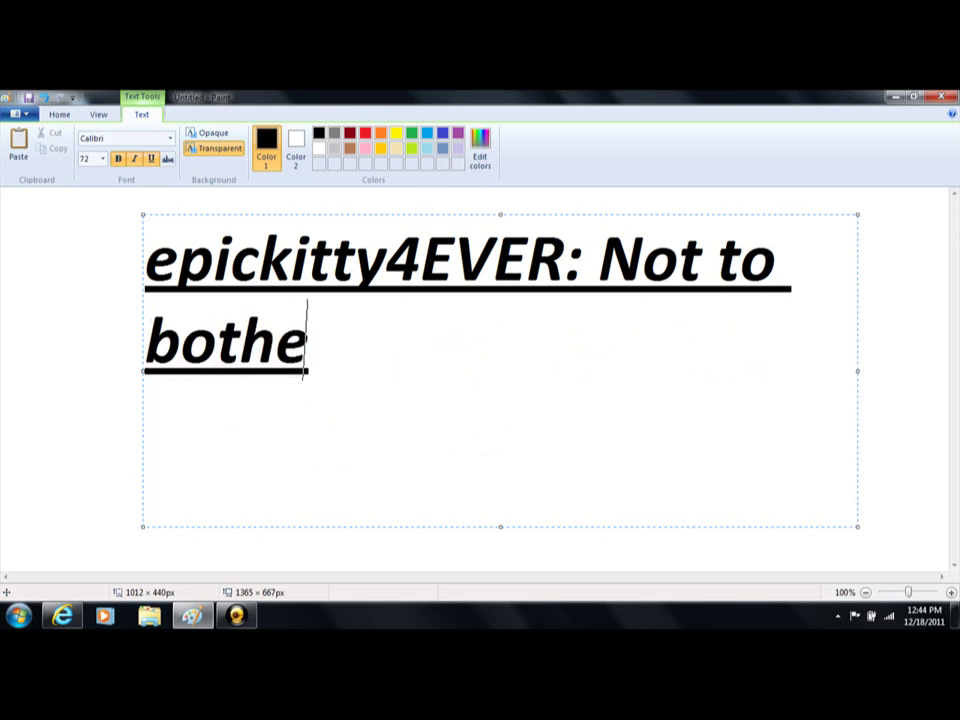
text(r,.)
key(BackSpace)
key(BackSpace)
key(BackSpace)
text(/)
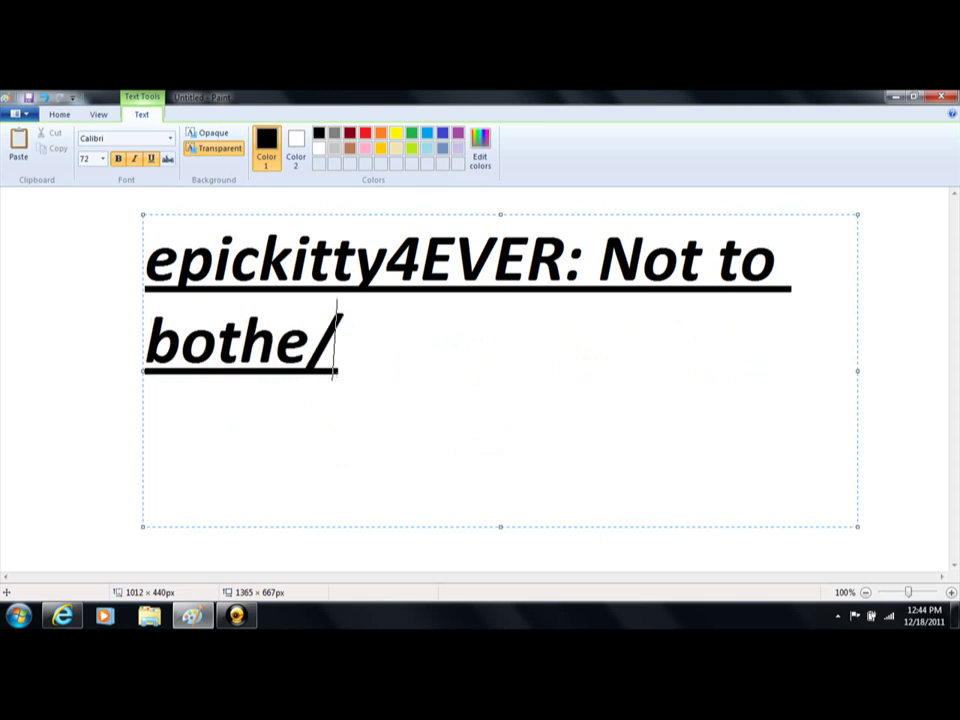
key(BackSpace)
text(r.)
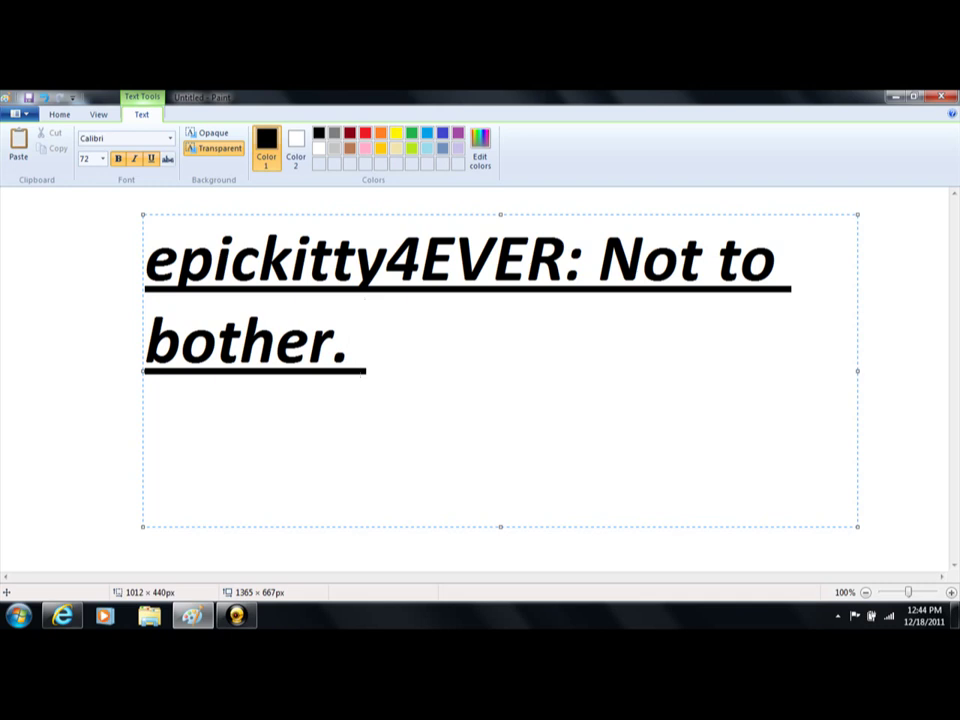
text( I)
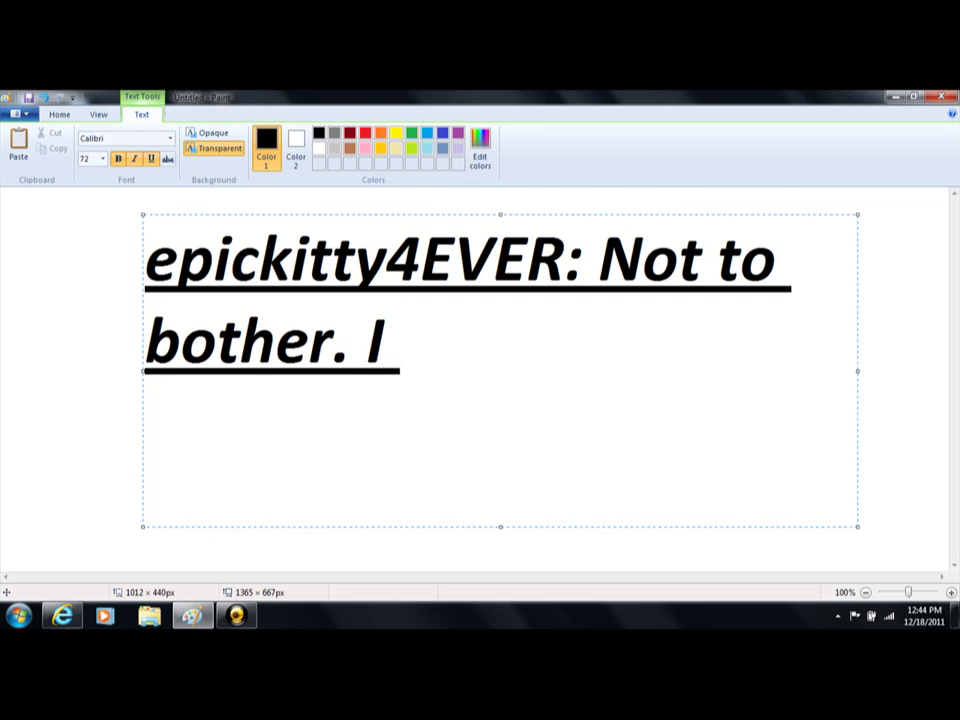
text( can't)
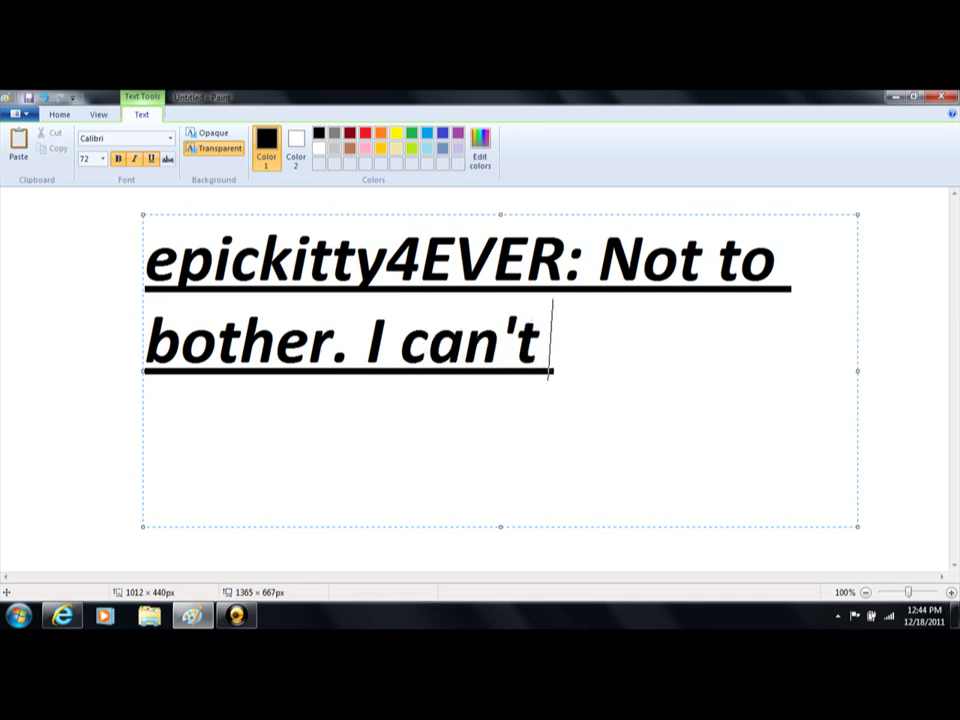
text( have e)
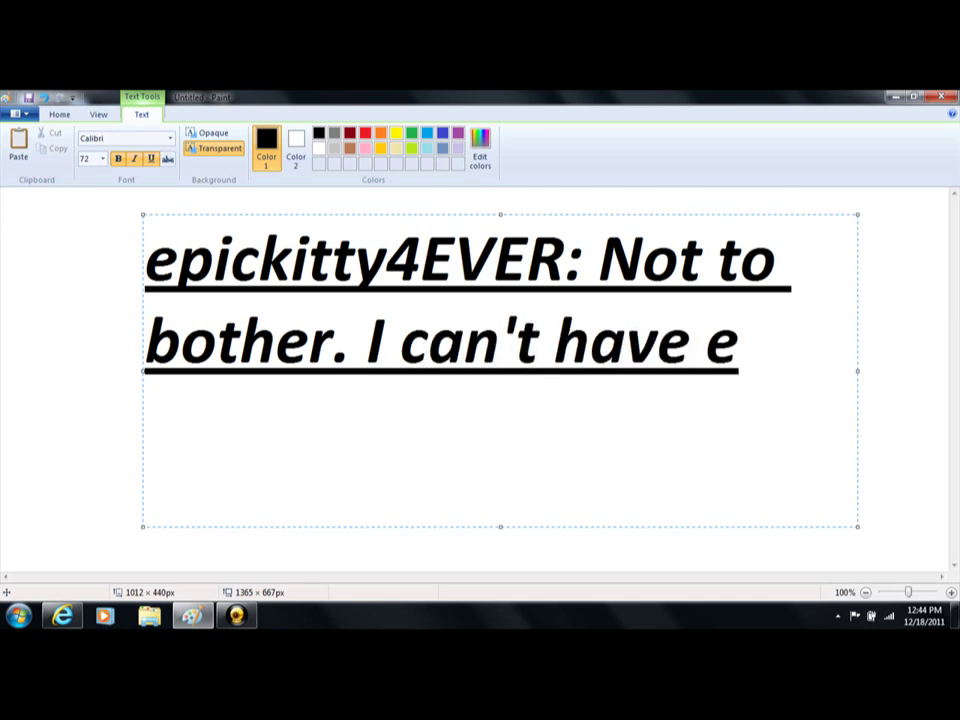
key(BackSpace)
text(her to)
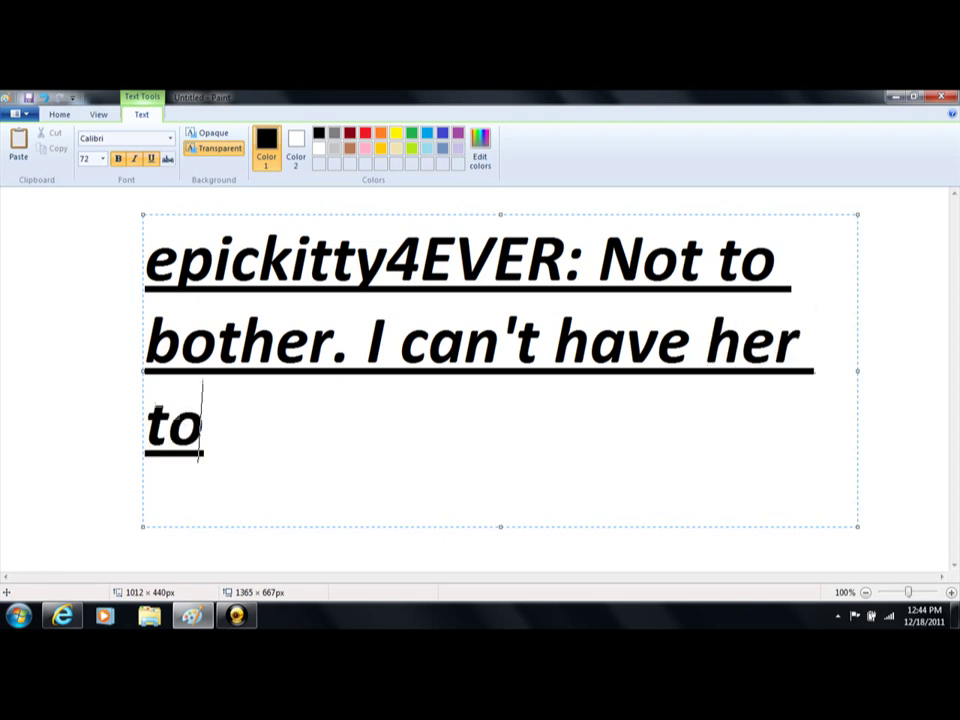
text( make pap)
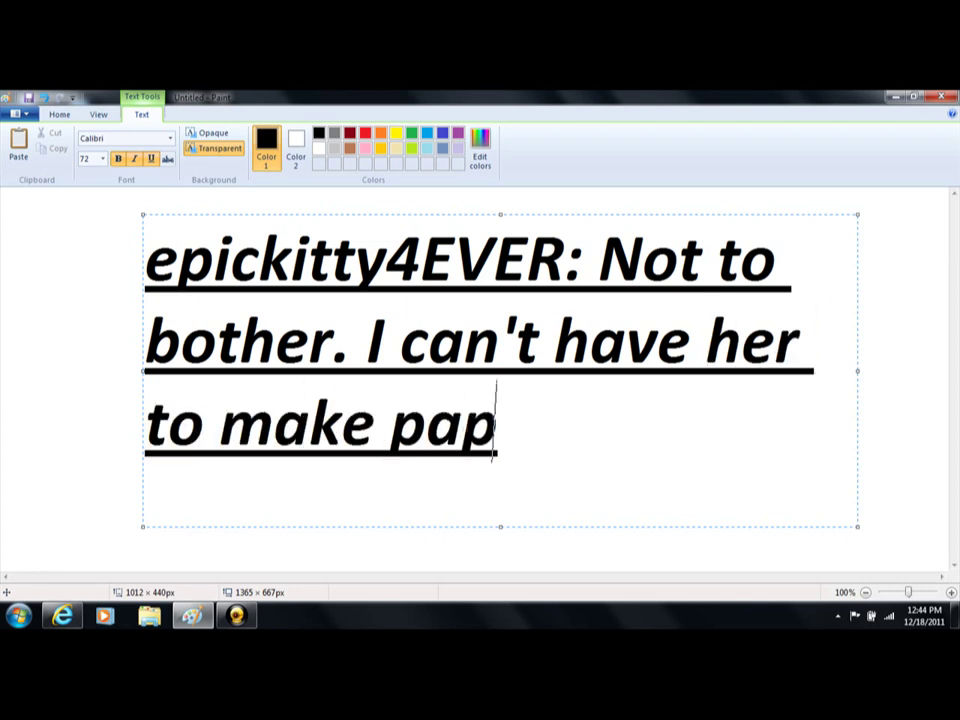
text(er anim)
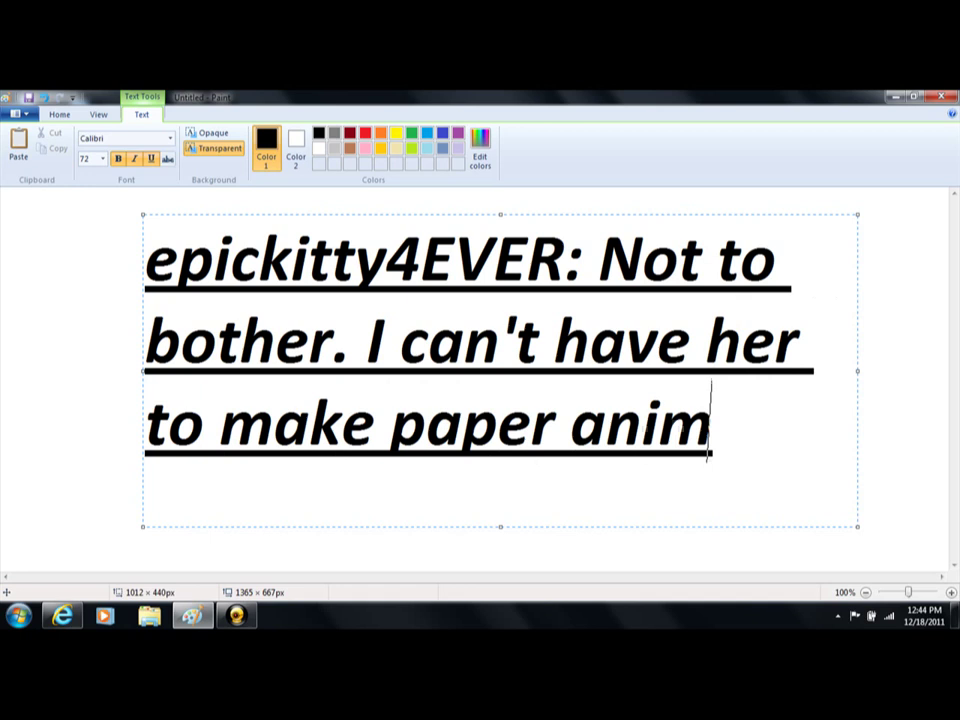
text(ations?)
key(BackSpace)
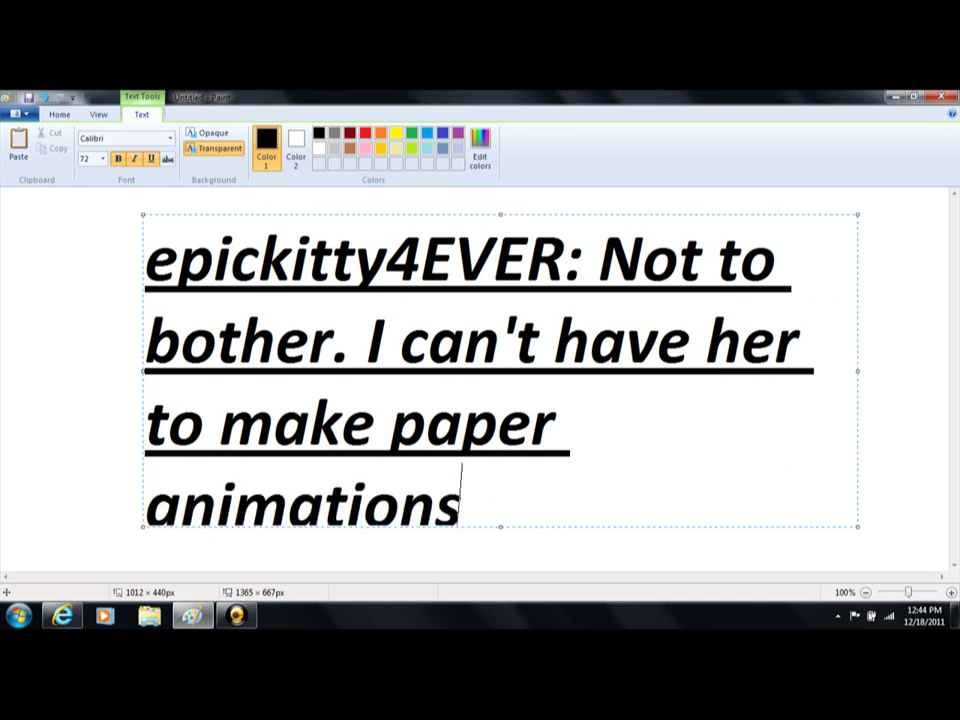
key(BackSpace)
key(BackSpace)
key(BackSpace)
key(BackSpace)
key(BackSpace)
key(BackSpace)
key(BackSpace)
key(BackSpace)
key(BackSpace)
key(BackSpace)
key(BackSpace)
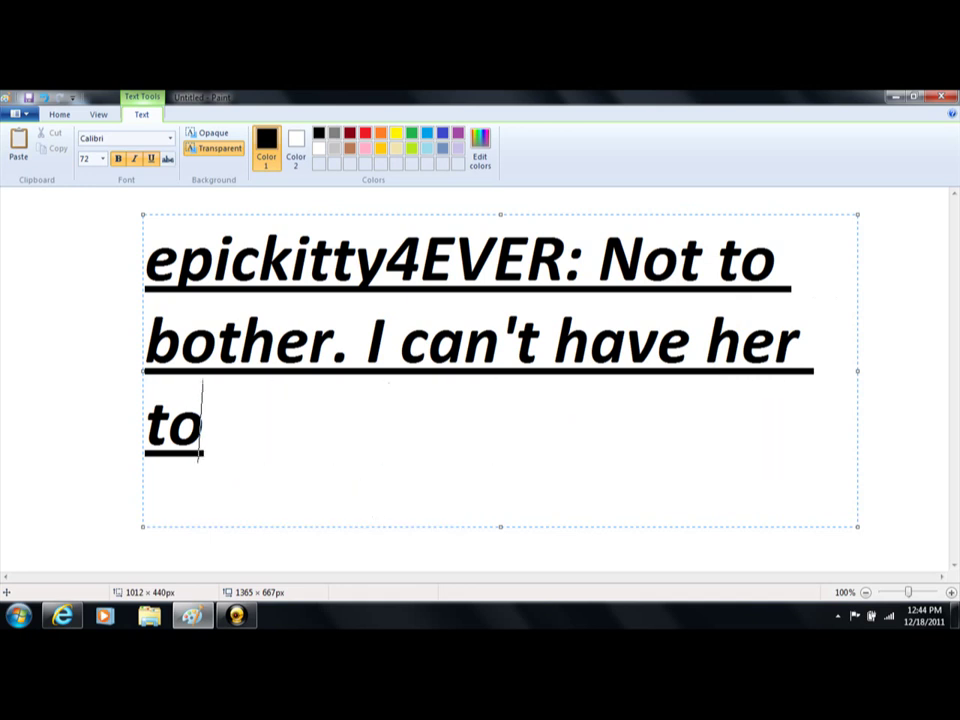
key(BackSpace)
key(BackSpace)
key(BackSpace)
key(BackSpace)
key(BackSpace)
key(BackSpace)
key(BackSpace)
key(BackSpace)
key(BackSpace)
key(BackSpace)
key(BackSpace)
key(BackSpace)
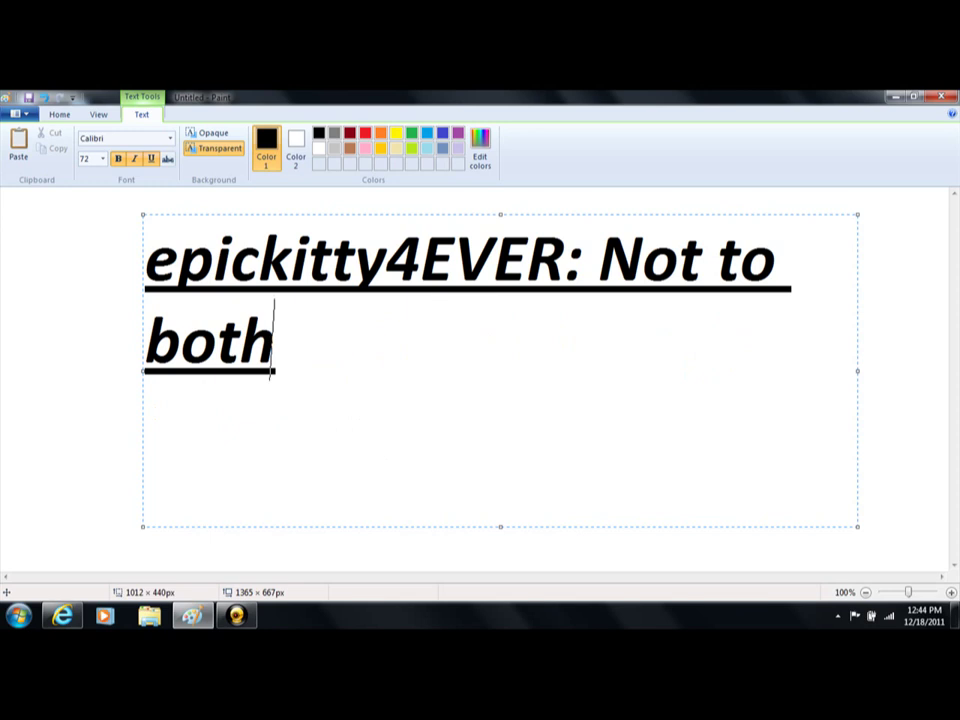
key(BackSpace)
key(BackSpace)
key(BackSpace)
key(BackSpace)
key(BackSpace)
key(BackSpace)
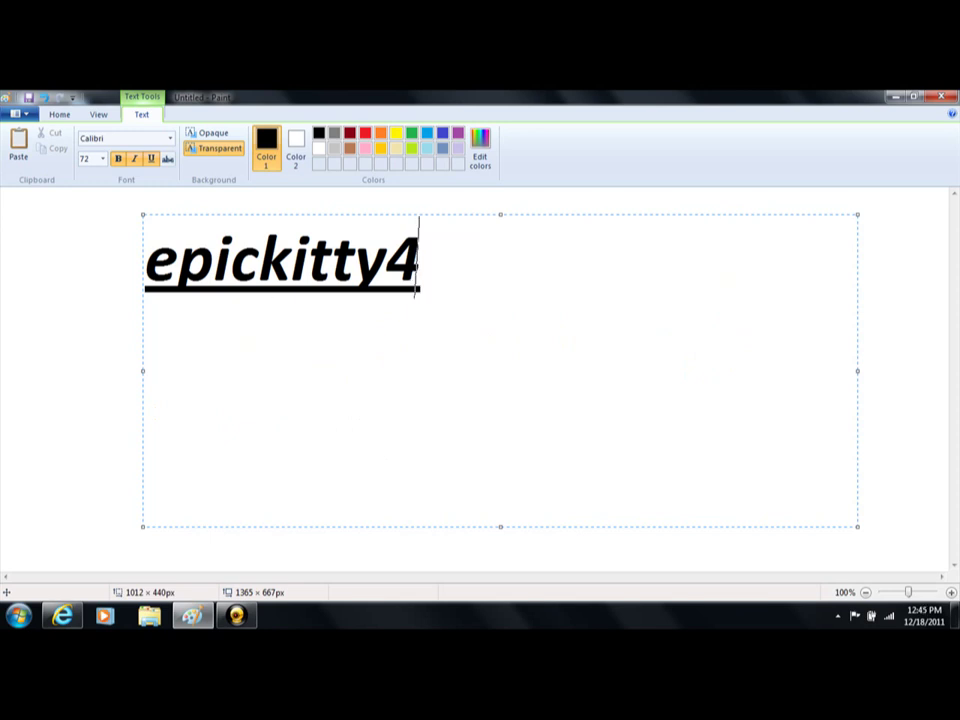
text(EVER:)
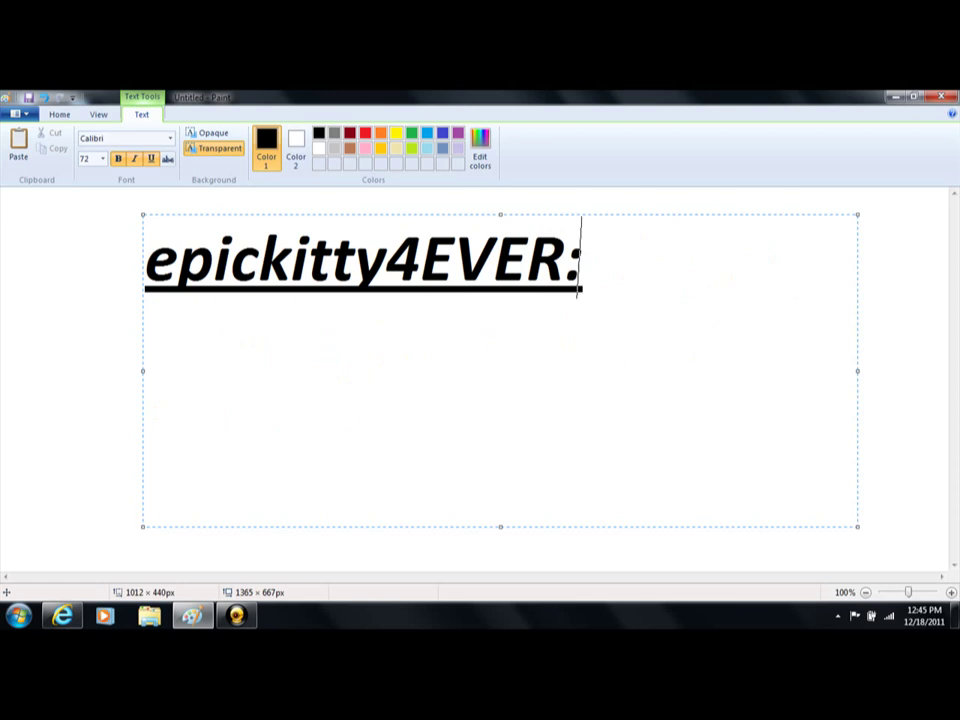
text(I don't )
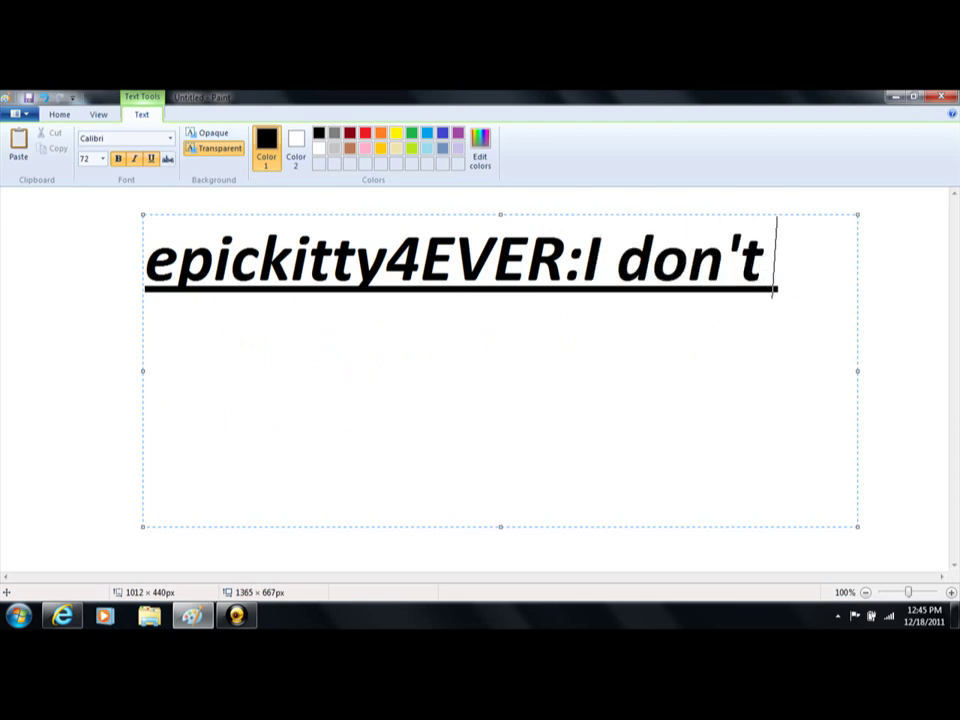
text(get it)
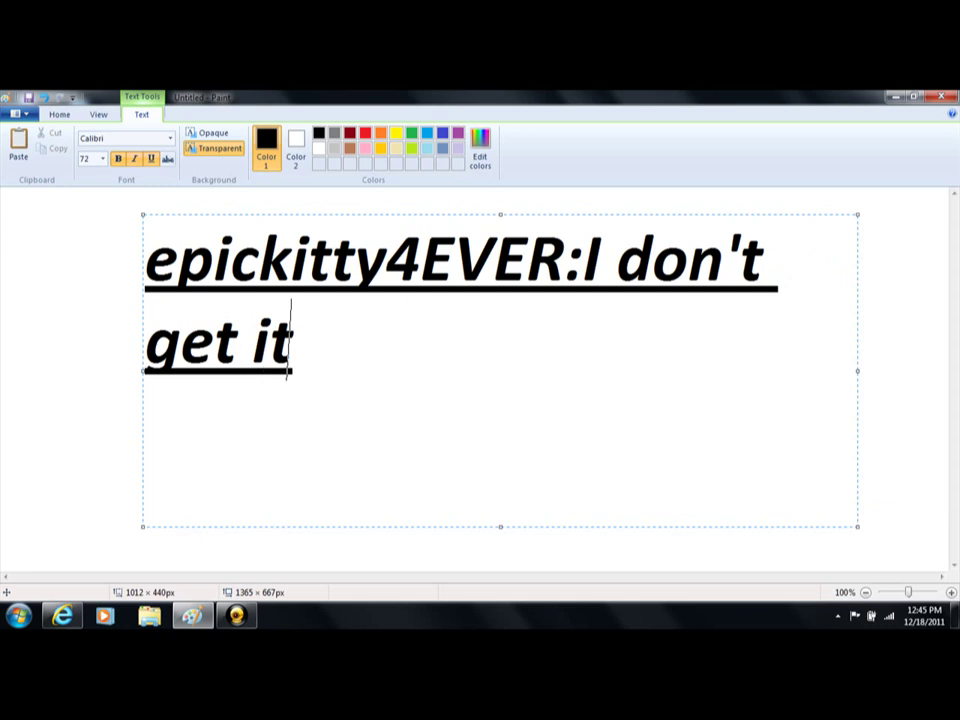
text(. Wh)
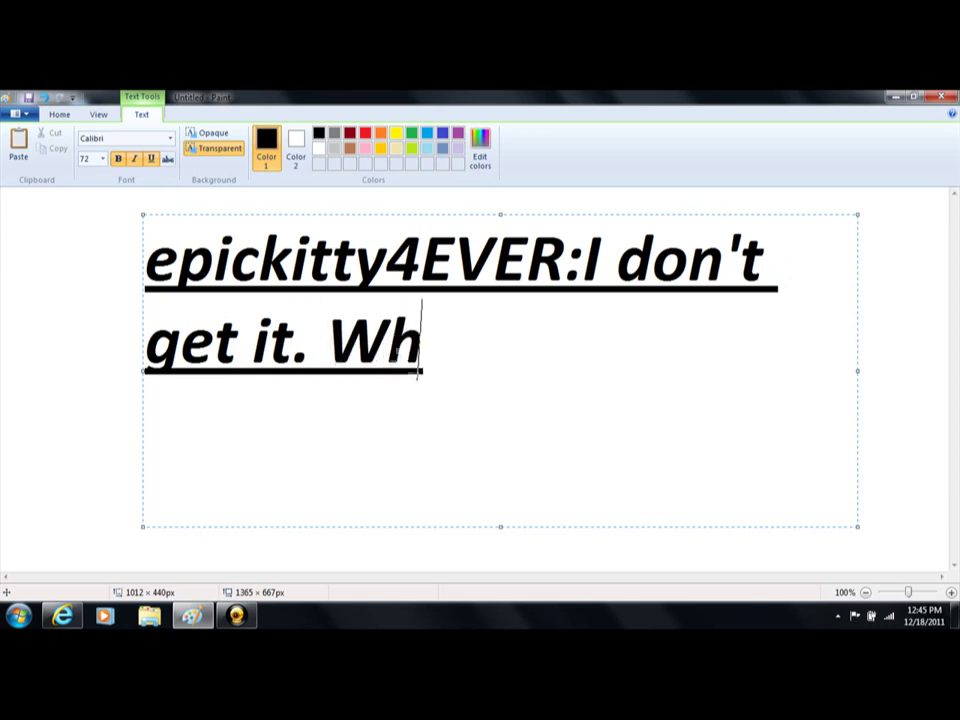
text(y i)
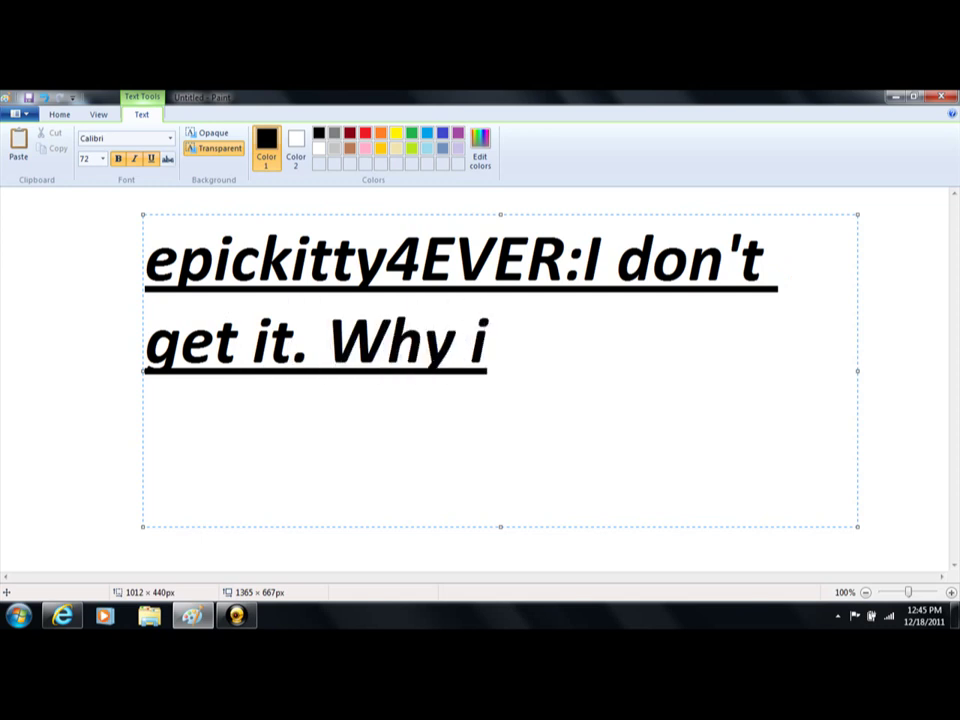
Draft a longer message after the name, fixing typos in 'Why', 'paper' and 'animations'.
key(BackSpace)
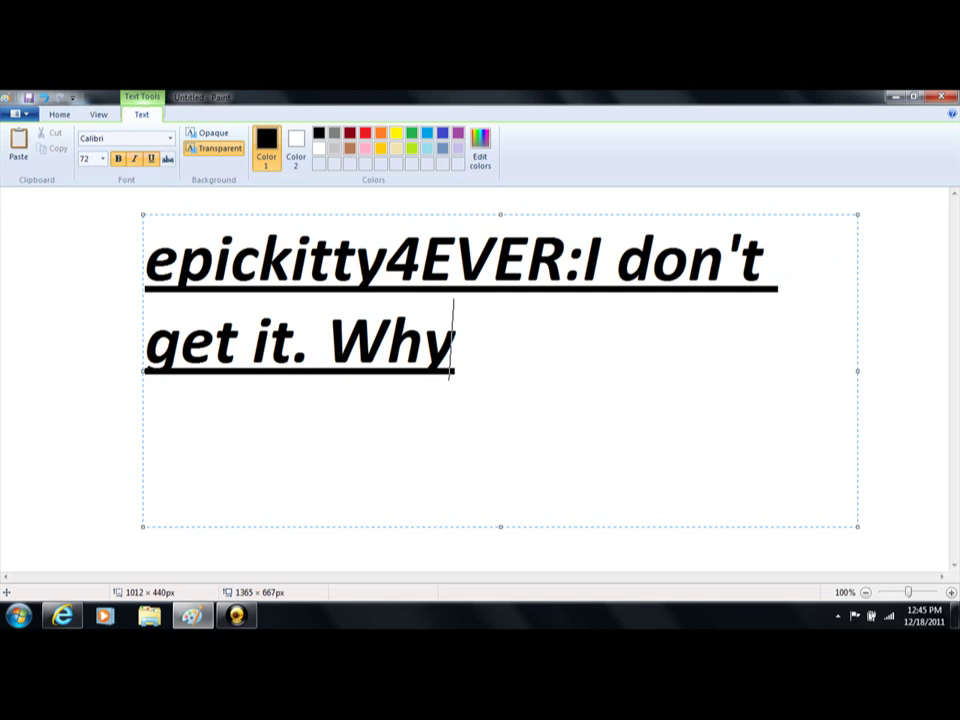
key(BackSpace)
key(BackSpace)
key(BackSpace)
text(. )
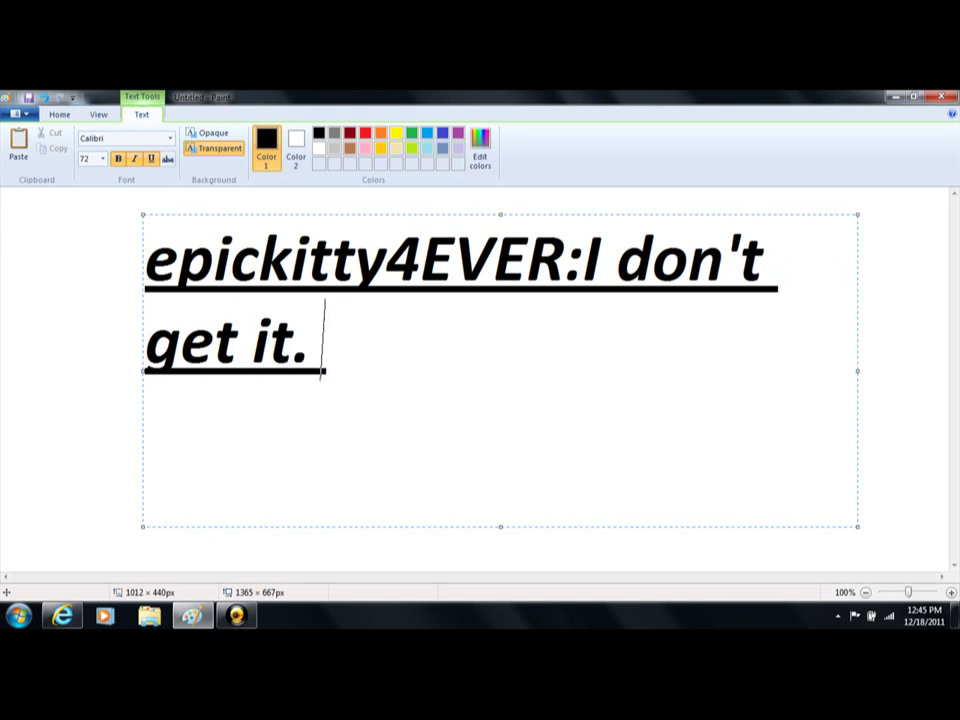
text(I think )
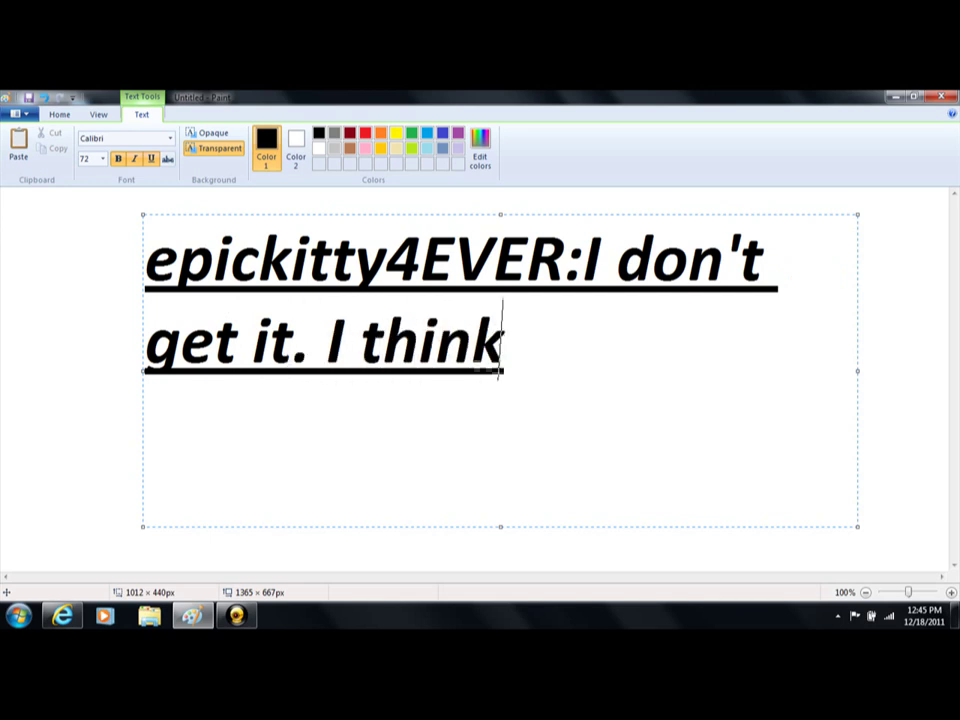
text(papae)
key(BackSpace)
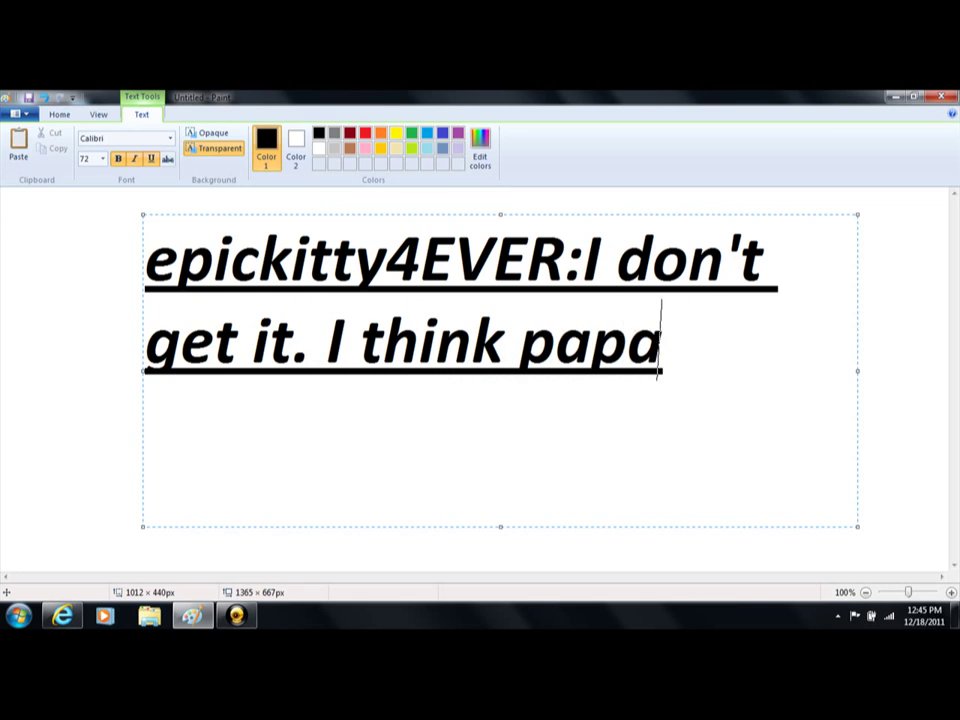
key(BackSpace)
text(er a)
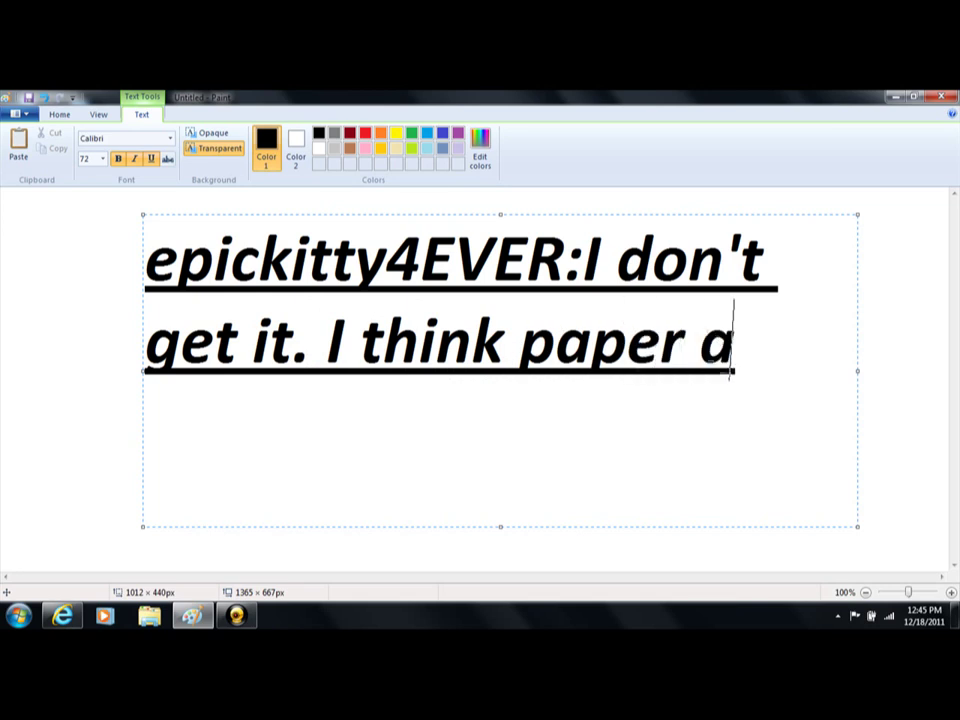
text(nimati)
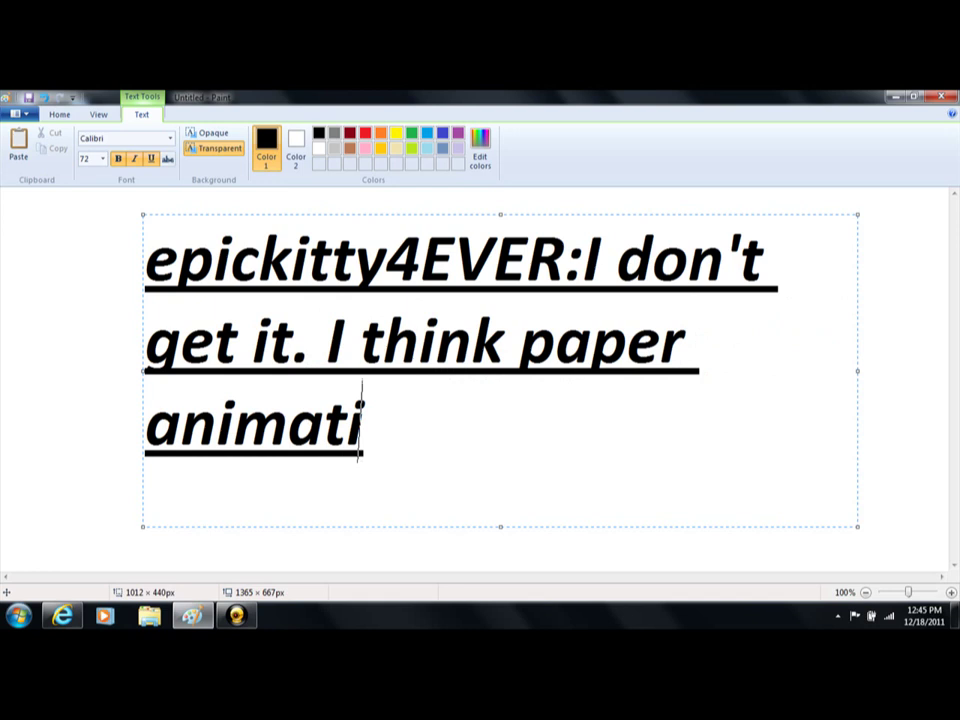
text(p)
key(BackSpace)
text(ons )
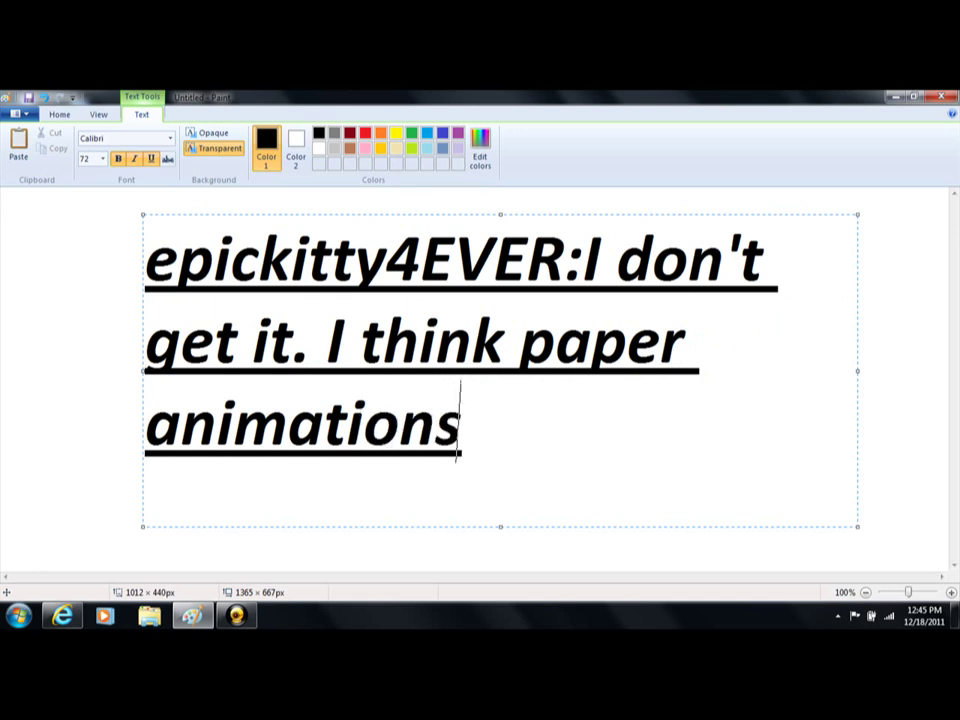
text(is )
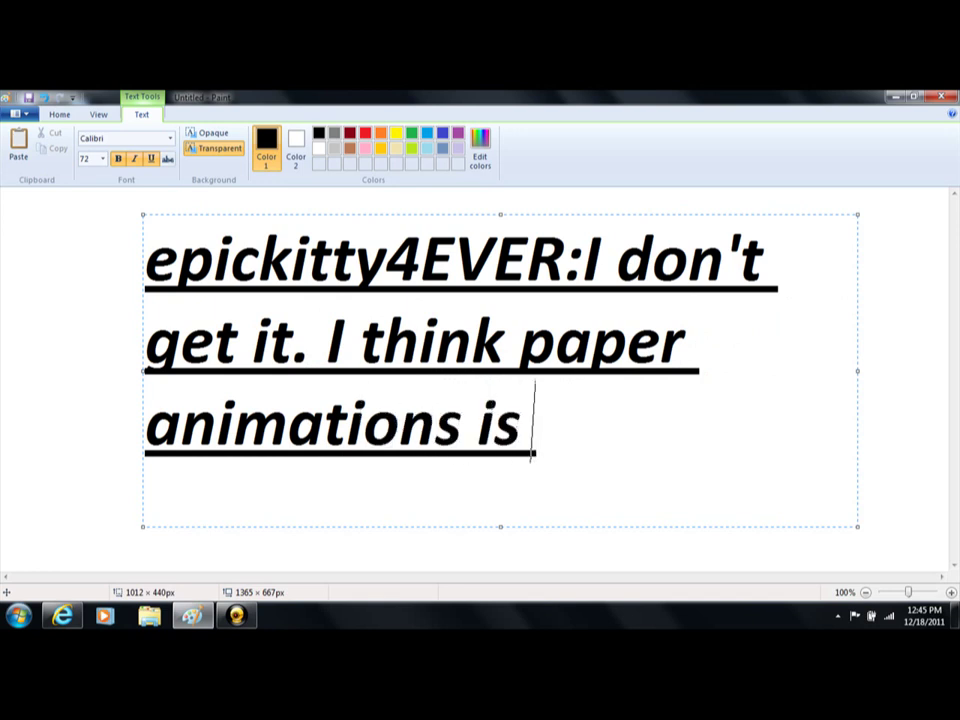
text(the same a)
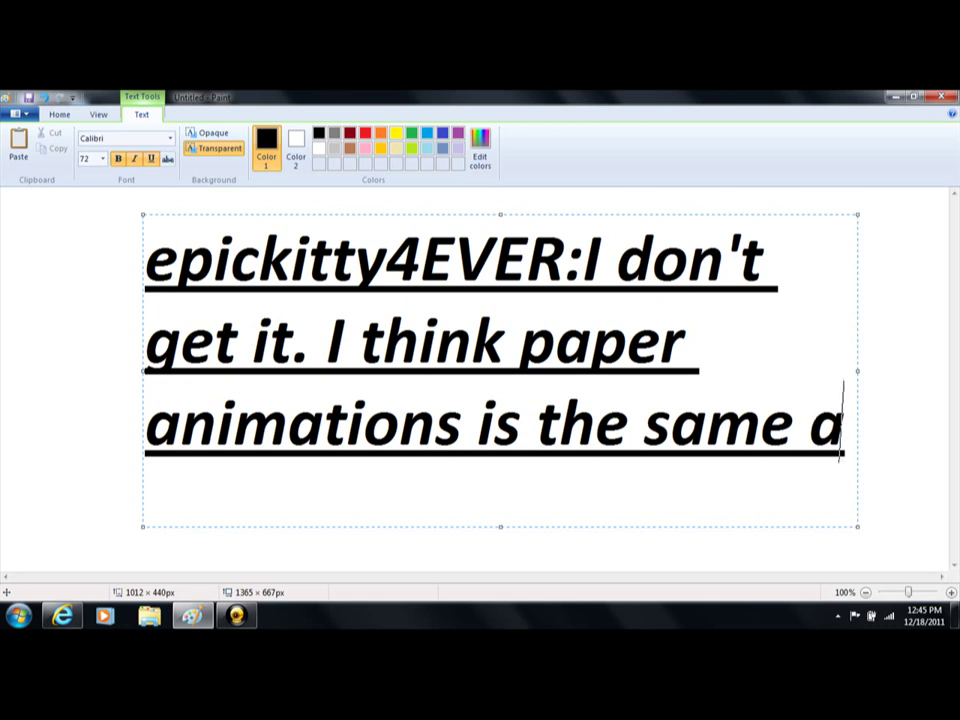
text(s anima)
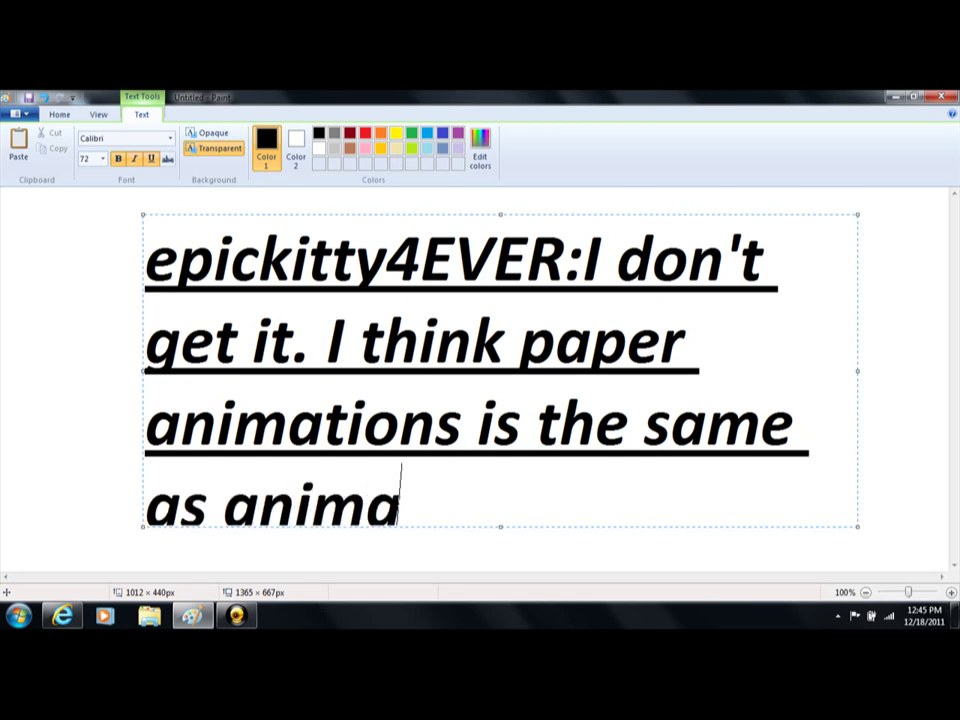
text(tions.)
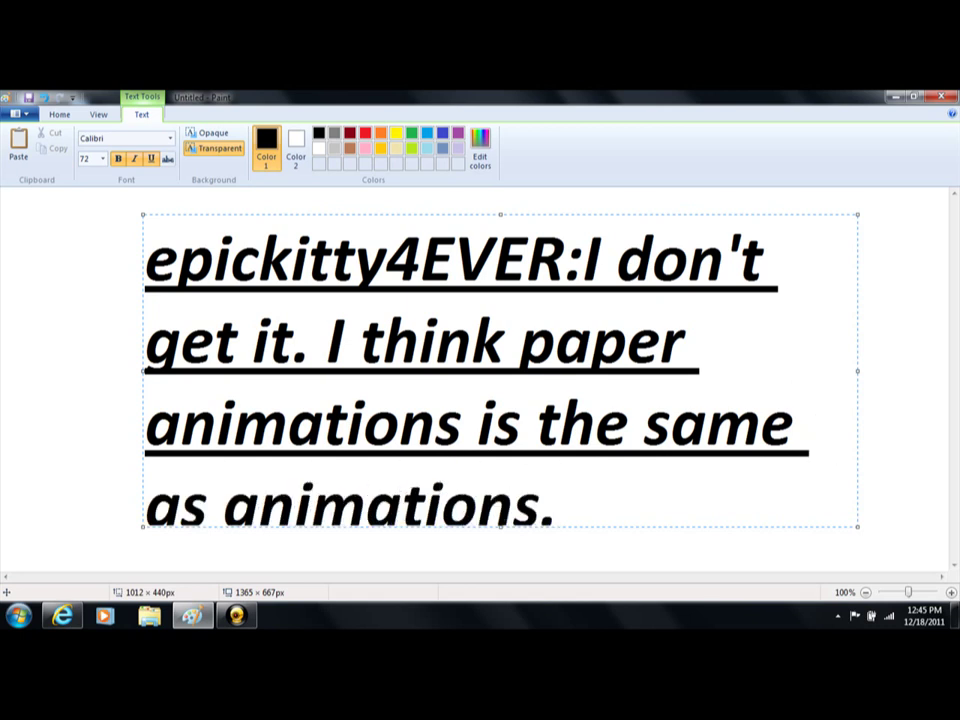
Erase the drafted message back to the colon.
key(BackSpace)
key(BackSpace)
key(BackSpace)
key(BackSpace)
key(BackSpace)
key(BackSpace)
key(BackSpace)
key(BackSpace)
key(BackSpace)
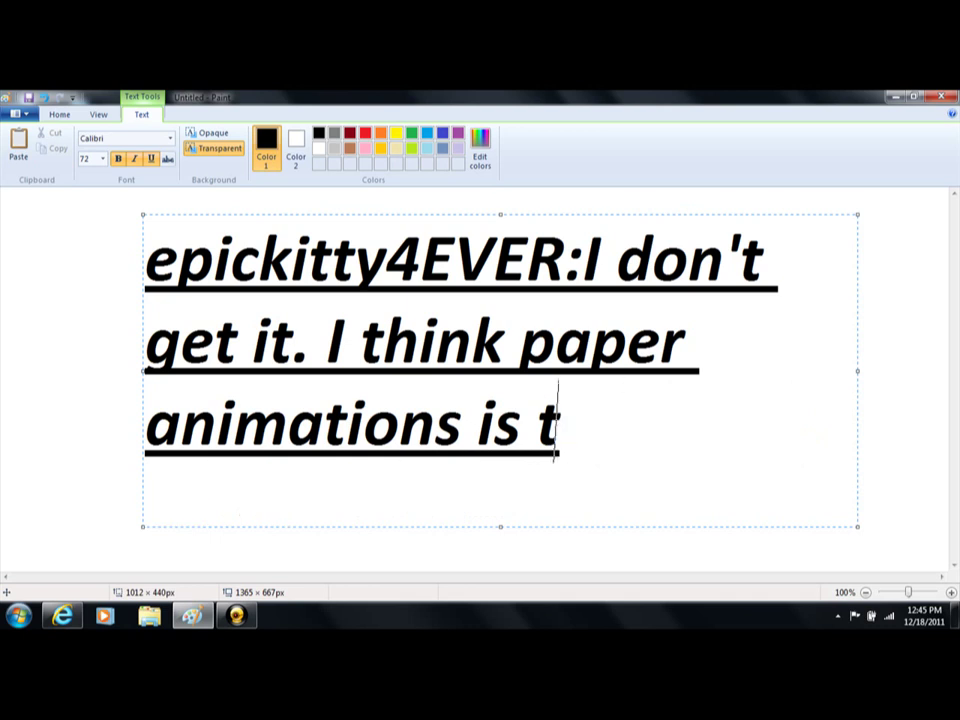
key(BackSpace)
key(BackSpace)
key(BackSpace)
key(BackSpace)
key(BackSpace)
key(BackSpace)
key(BackSpace)
key(BackSpace)
key(BackSpace)
key(BackSpace)
key(BackSpace)
key(BackSpace)
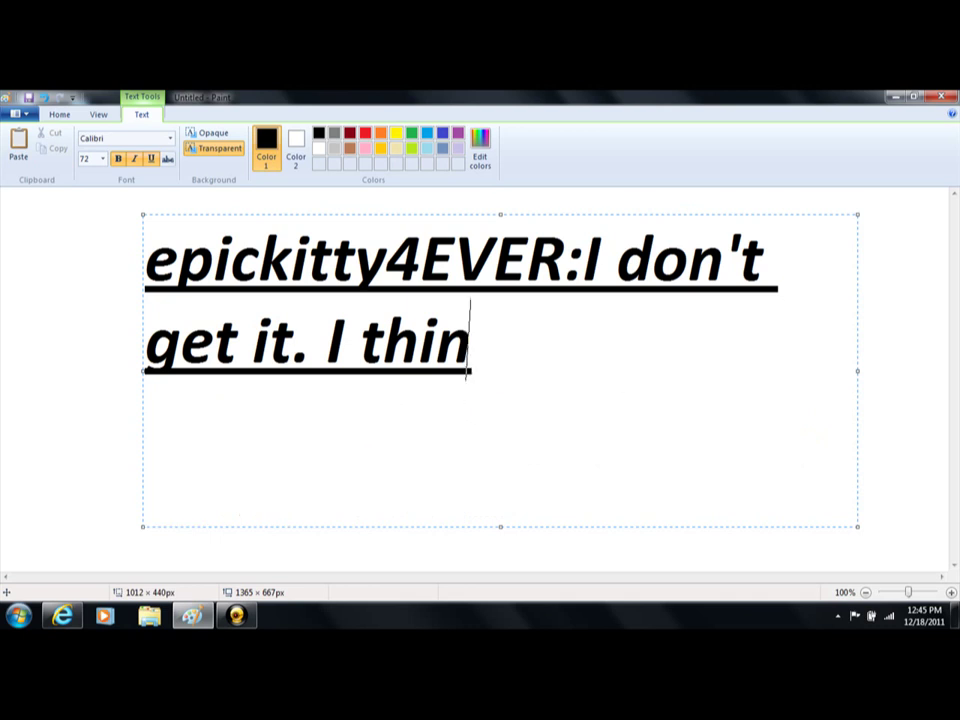
key(BackSpace)
key(BackSpace)
key(BackSpace)
key(BackSpace)
key(BackSpace)
key(BackSpace)
key(BackSpace)
key(BackSpace)
key(BackSpace)
key(BackSpace)
key(BackSpace)
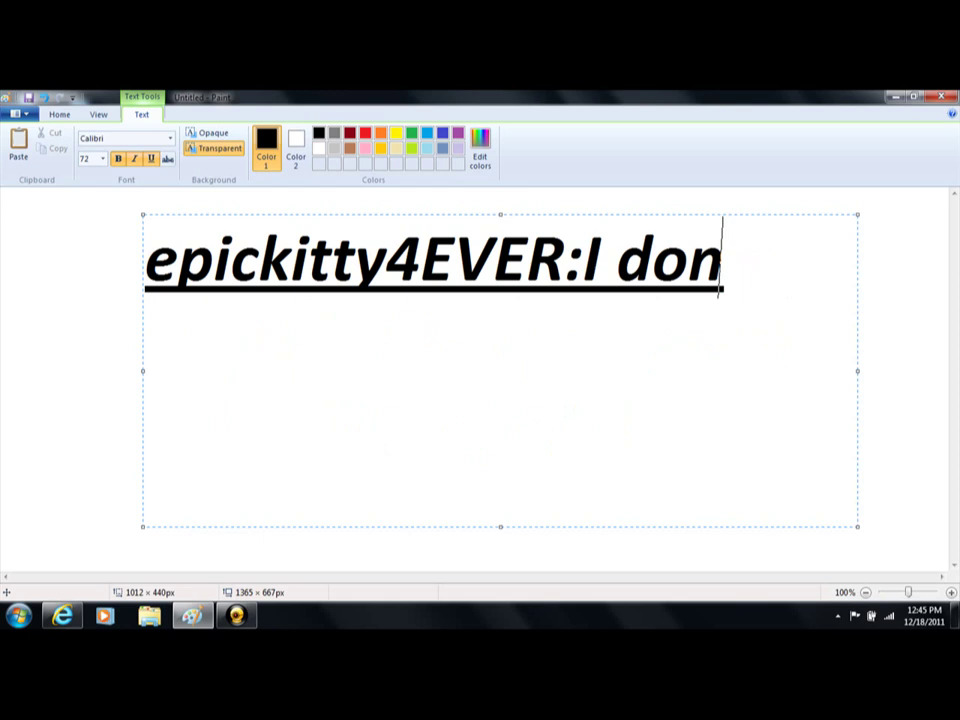
key(BackSpace)
key(BackSpace)
key(BackSpace)
key(BackSpace)
key(BackSpace)
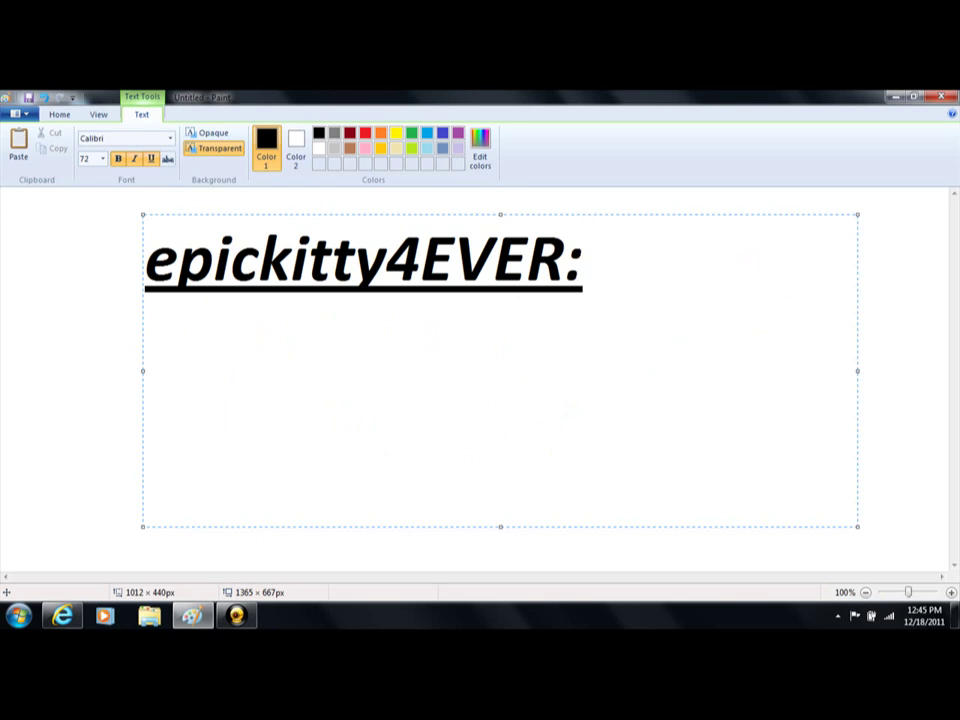
text(JUAT)
key(BackSpace)
key(BackSpace)
key(BackSpace)
text(UST PLE)
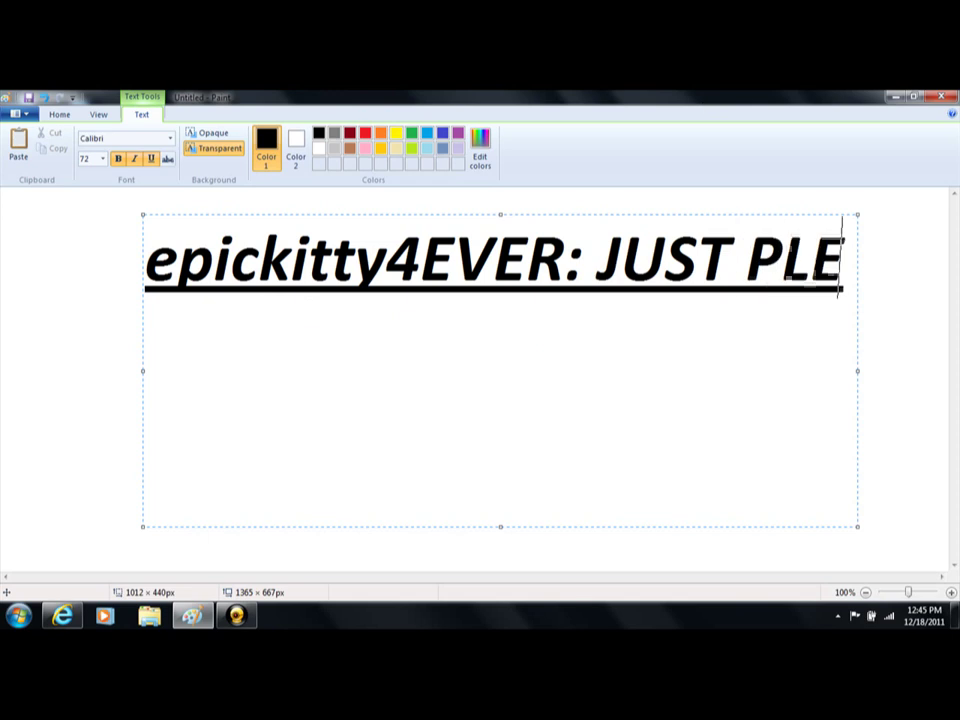
text(ASE LET ME)
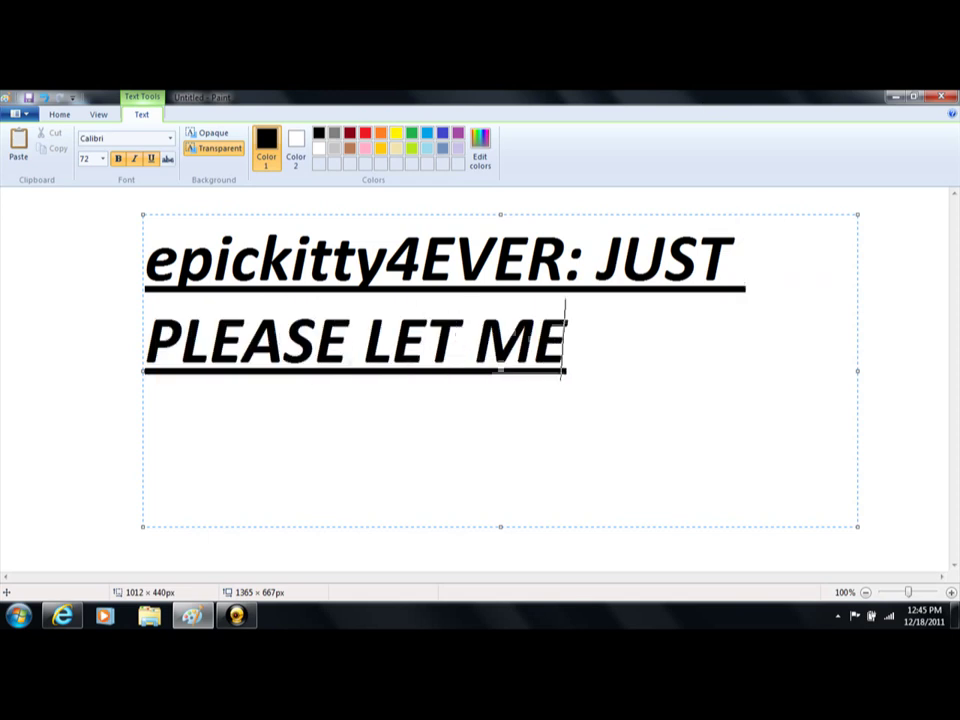
text( HAVE C)
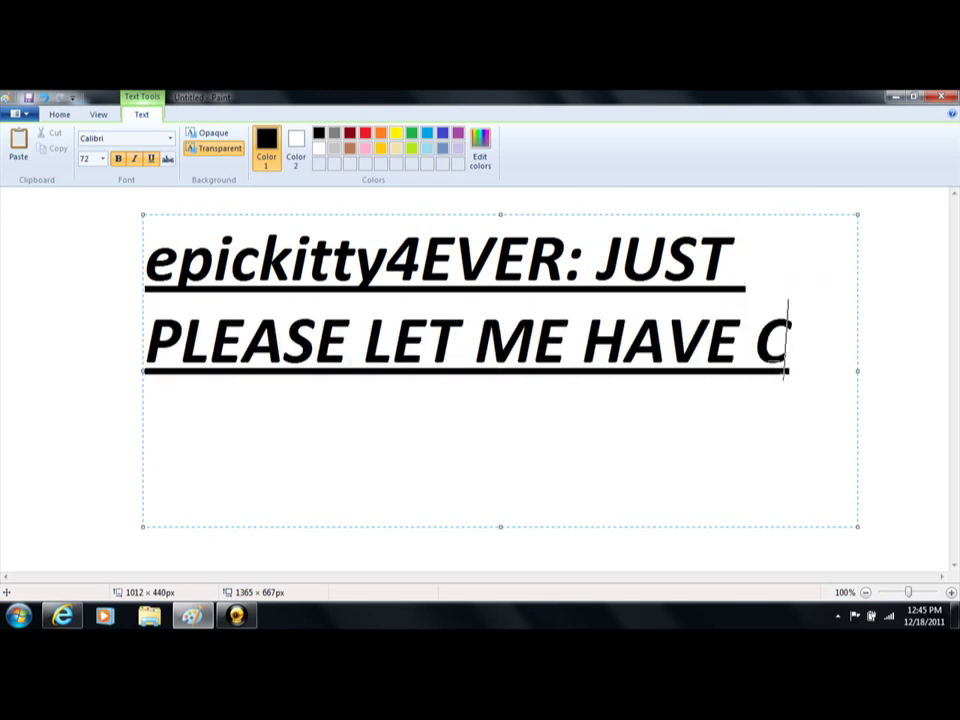
text(ING)
Type the all-caps plea 'JUST PLEASE LET ME HAVE CINDY! D*:>', fixing stray letters.
key(BackSpace)
text(DS)
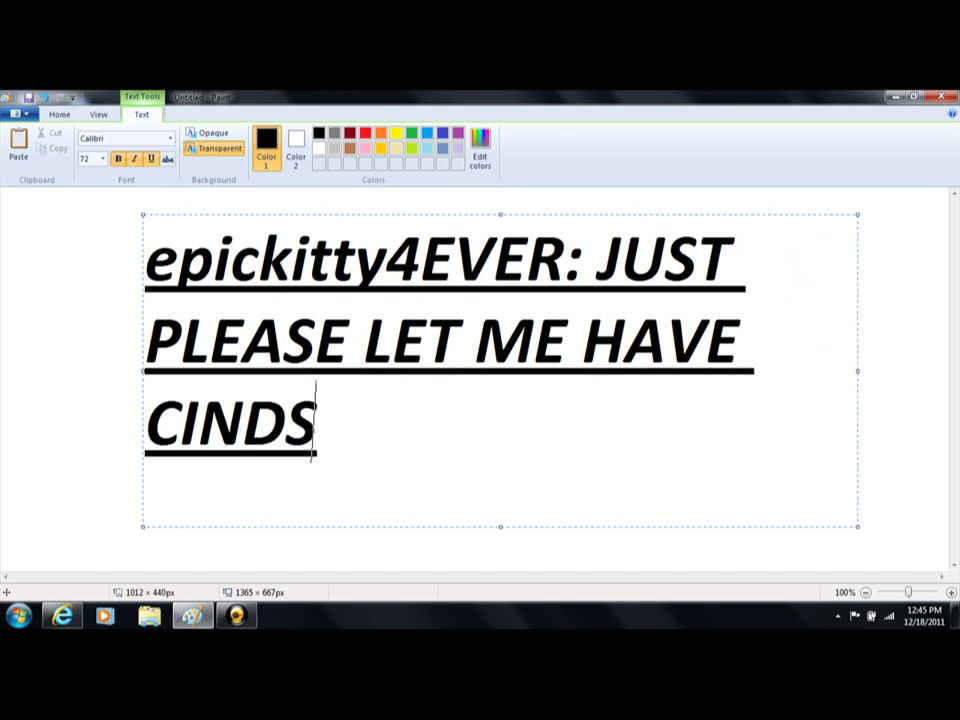
key(BackSpace)
text(Y! )
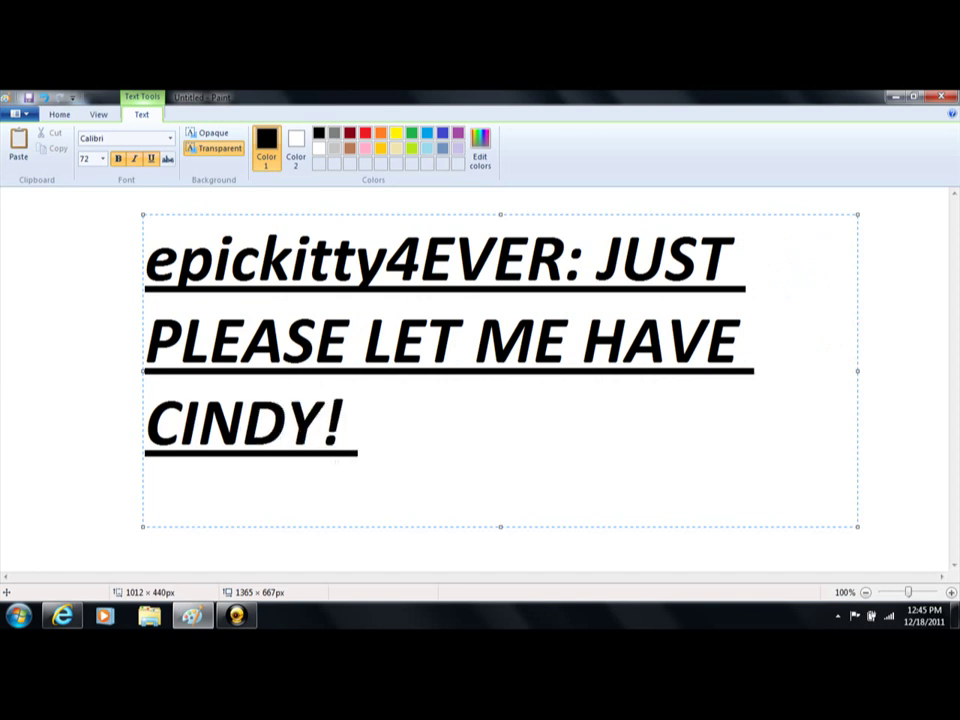
text(:*)
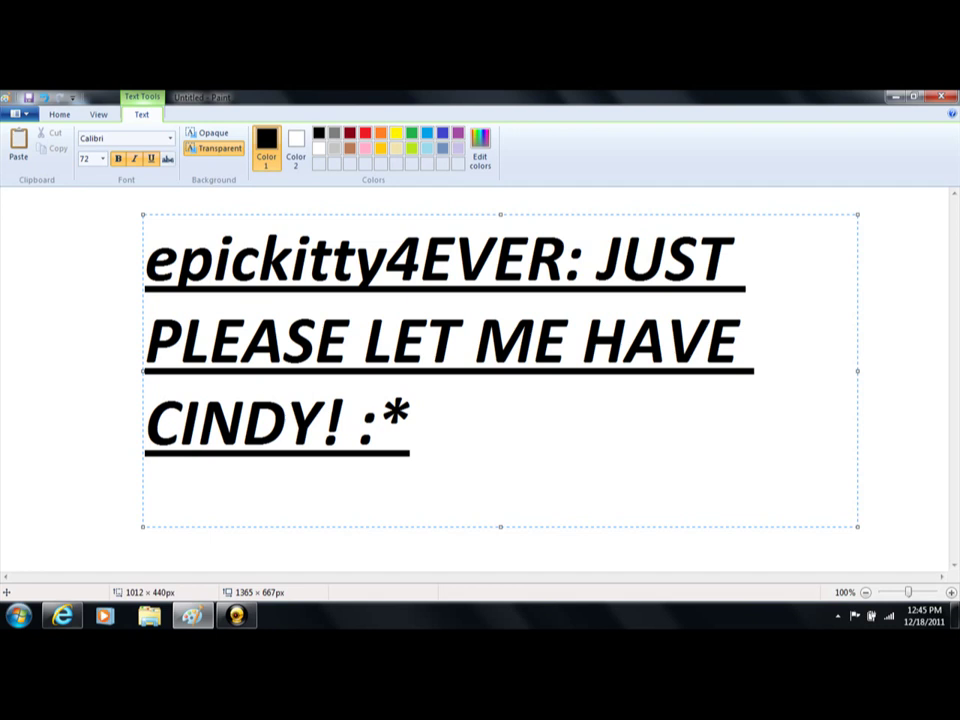
key(BackSpace)
key(BackSpace)
key(BackSpace)
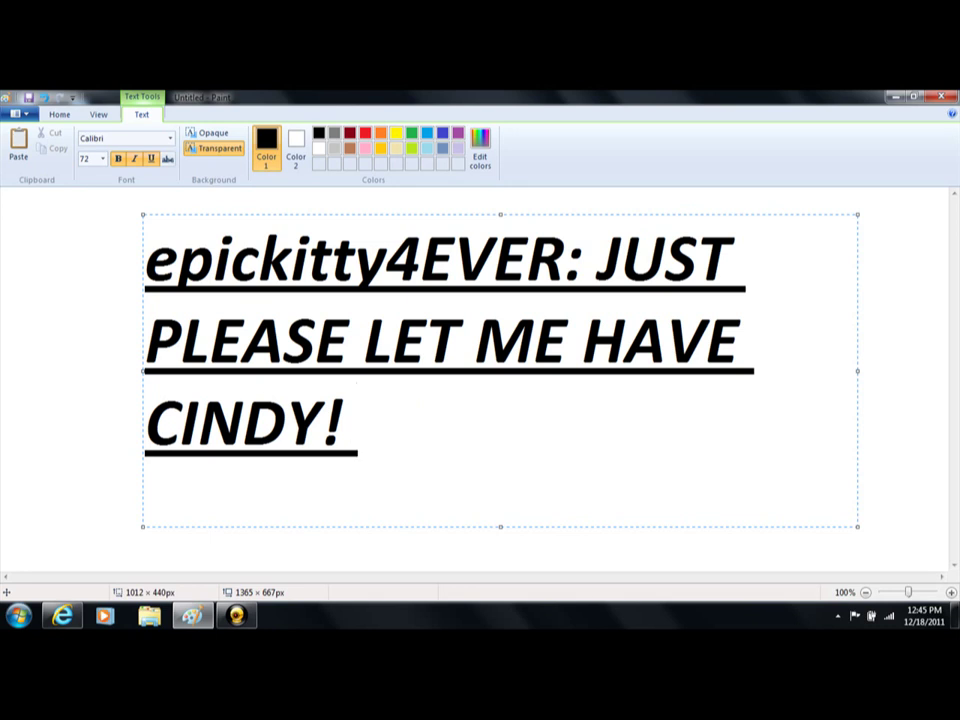
text(d)
key(BackSpace)
key(BackSpace)
text(D*:)
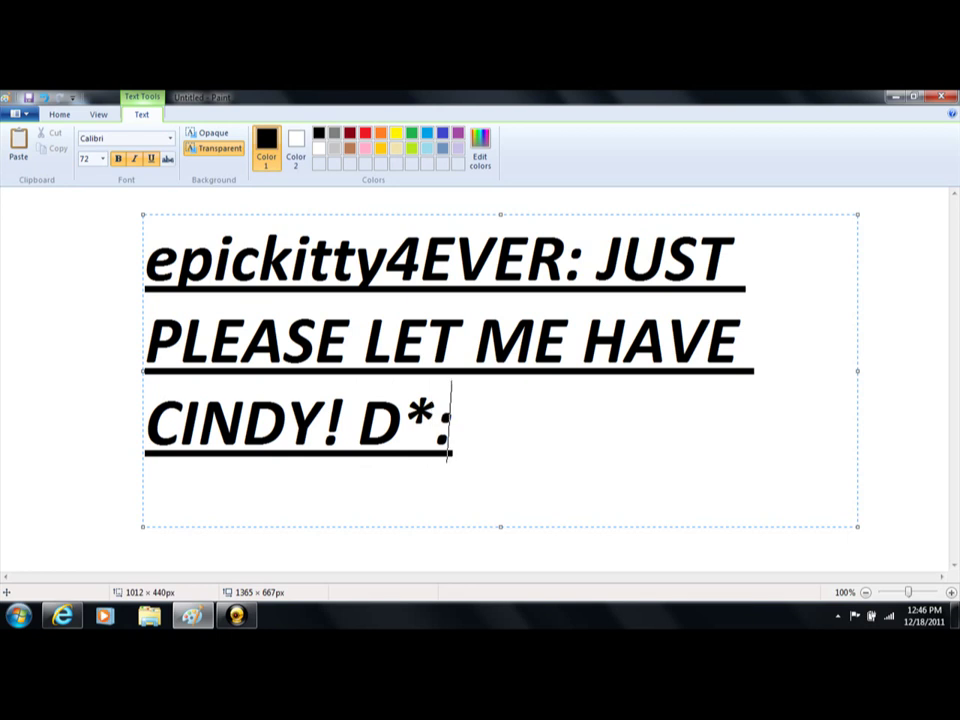
text(>)
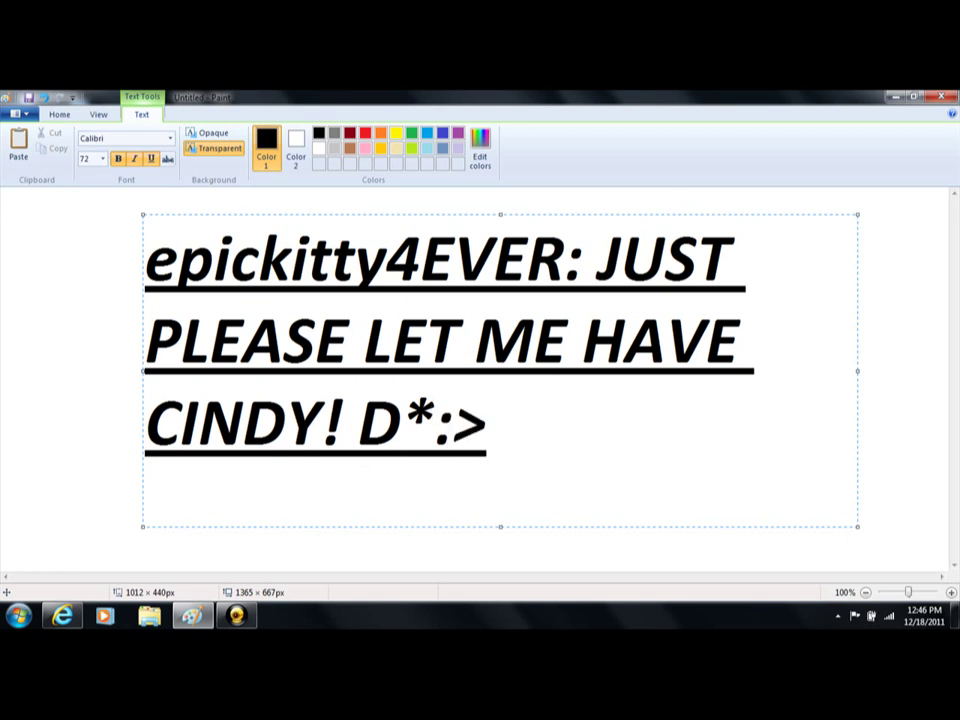
Retype 'epickitty4EVER:PLEASE' with many exclamation marks, then erase back to 'epickitty4EVER'.
key(BackSpace)
key(BackSpace)
key(BackSpace)
key(BackSpace)
key(BackSpace)
key(BackSpace)
key(BackSpace)
key(BackSpace)
key(BackSpace)
key(BackSpace)
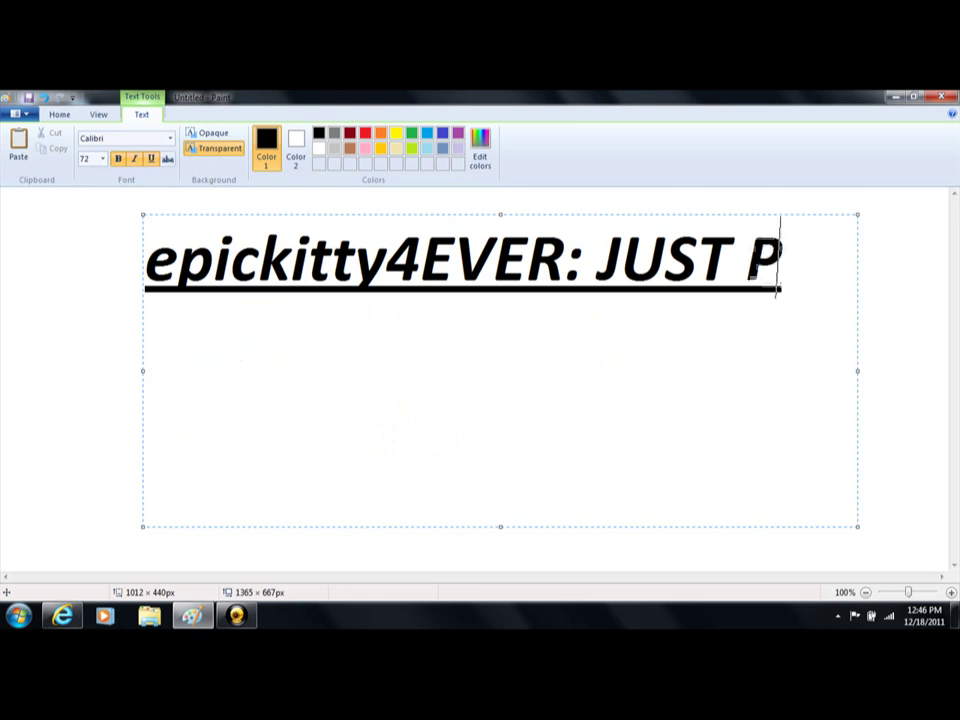
key(BackSpace)
key(BackSpace)
key(BackSpace)
text(E)
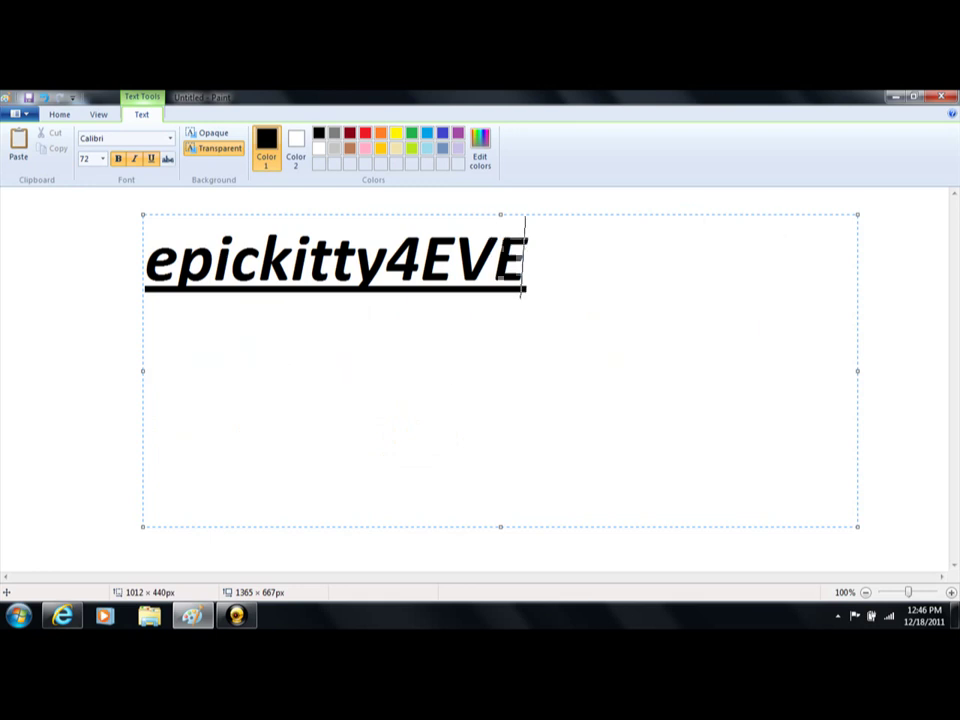
text(R:PLEAS)
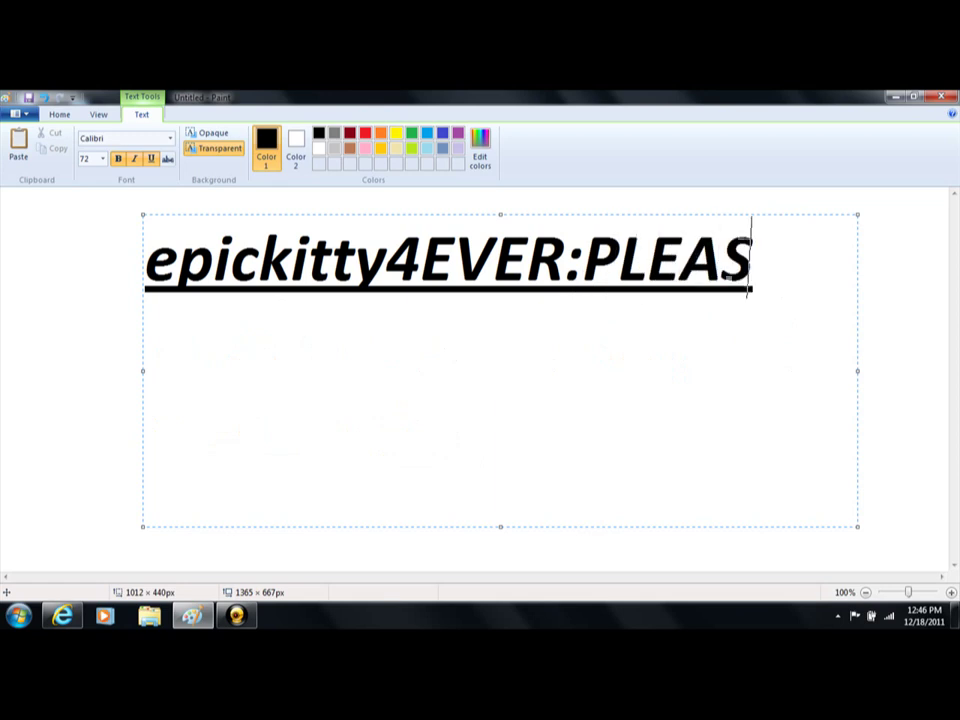
key(BackSpace)
text(SE)
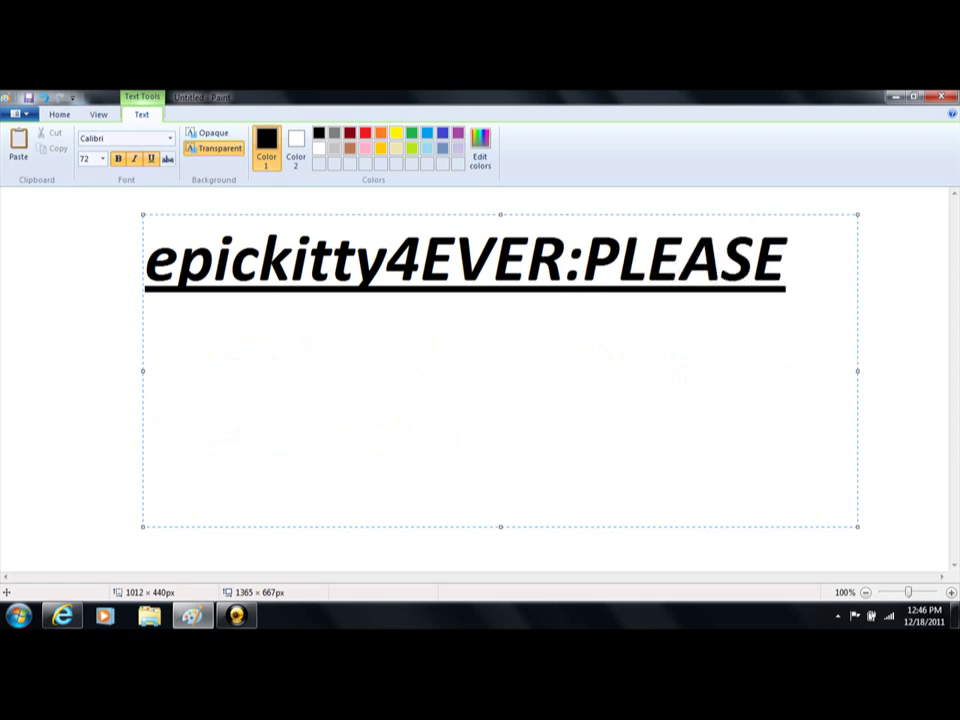
text(!!!!!!!!!!!!!!!!!!!!)
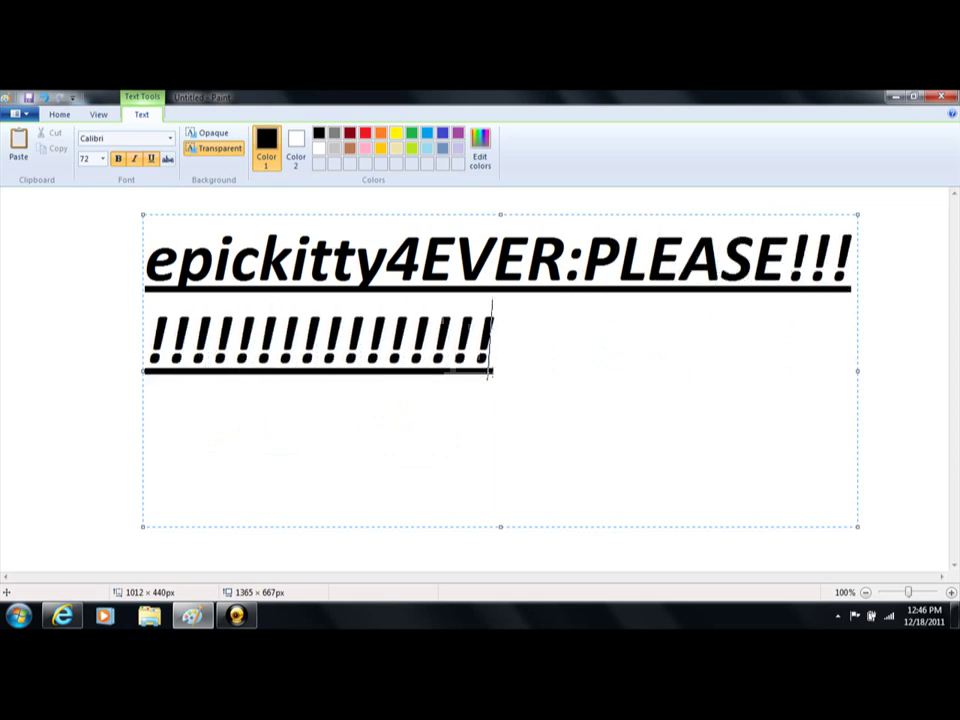
text(!!!!!!!!!!!!!!!!!!!!!!!!!!!!!!!!!!!!!!!)
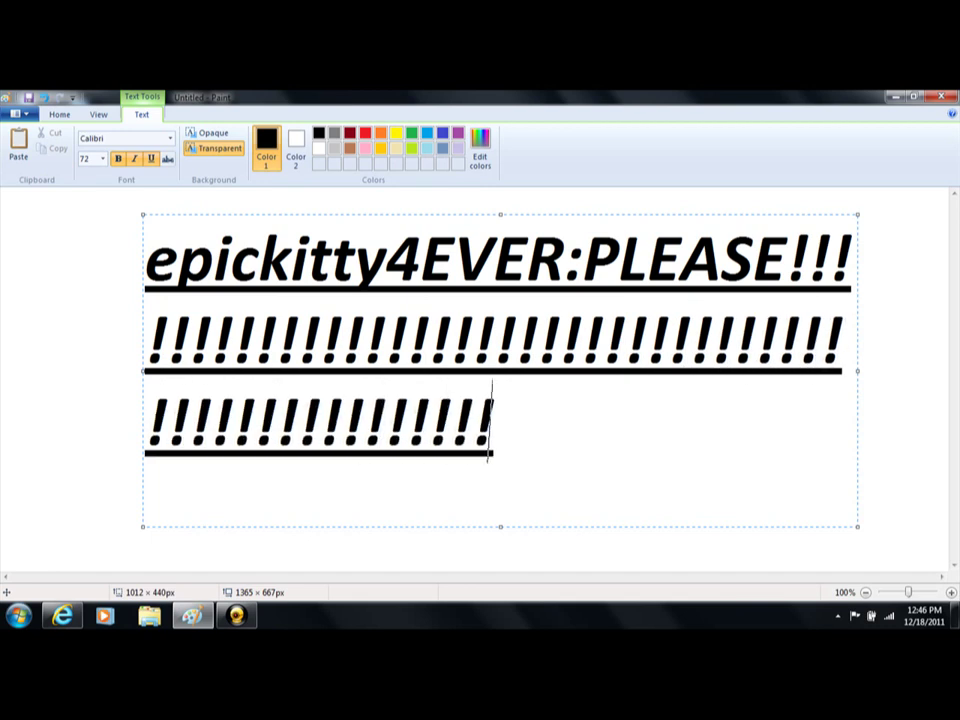
key(BackSpace)
key(BackSpace)
key(BackSpace)
key(BackSpace)
key(BackSpace)
key(BackSpace)
key(BackSpace)
key(BackSpace)
key(BackSpace)
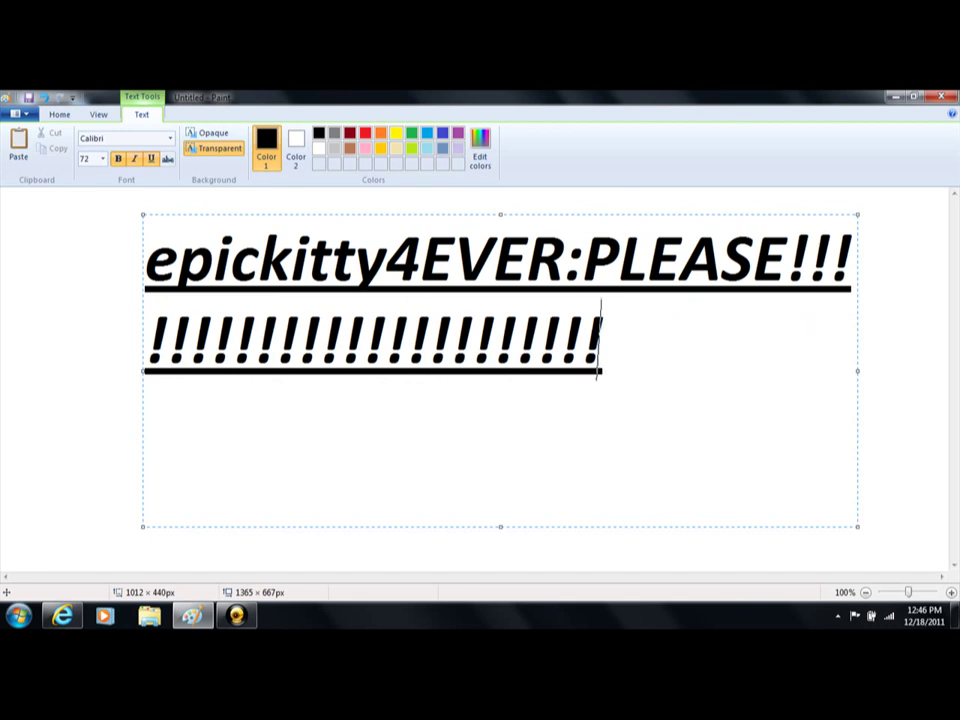
key(BackSpace)
key(BackSpace)
key(BackSpace)
key(BackSpace)
key(BackSpace)
key(BackSpace)
key(BackSpace)
key(BackSpace)
key(BackSpace)
key(BackSpace)
key(BackSpace)
key(BackSpace)
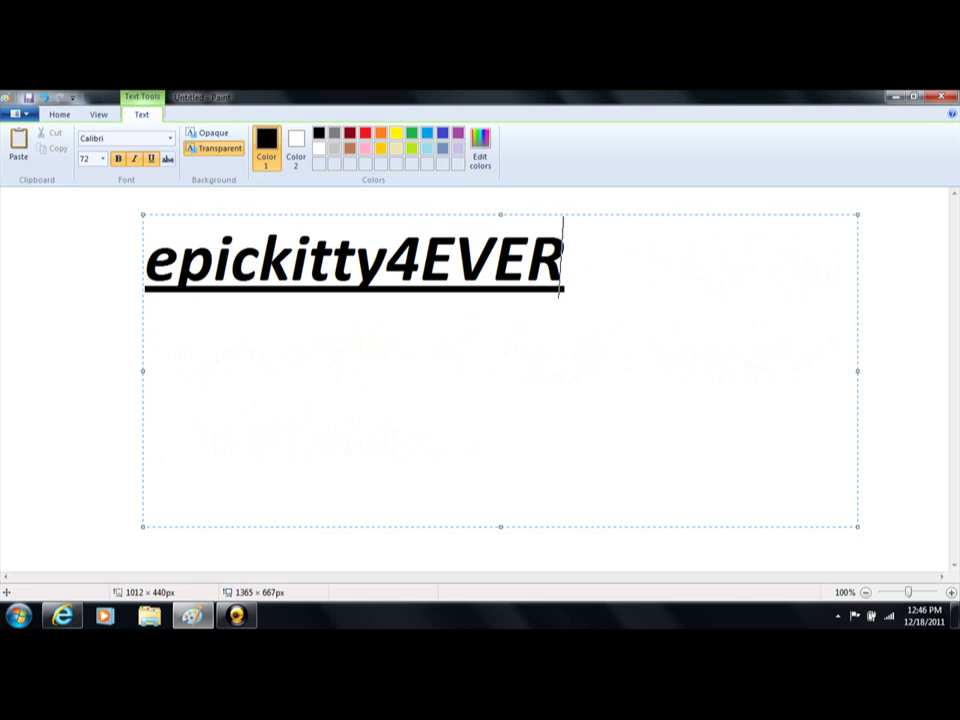
text(:)
text( Also )
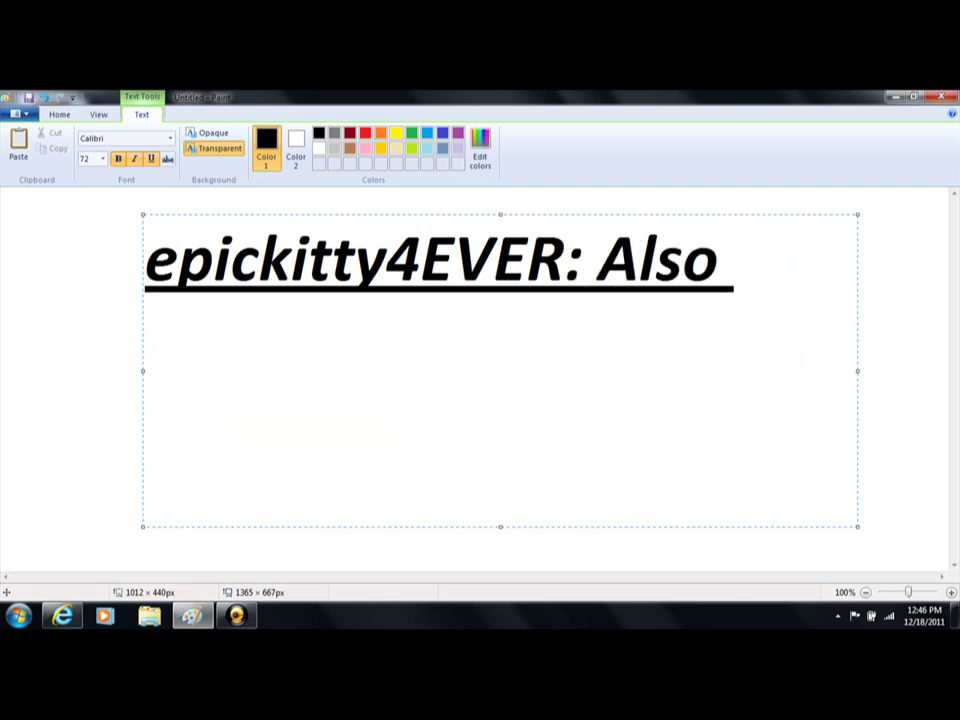
text(w)
Type ': Also how am I bothering you if I don't know you in real life?', then trim the end.
key(BackSpace)
text(how a)
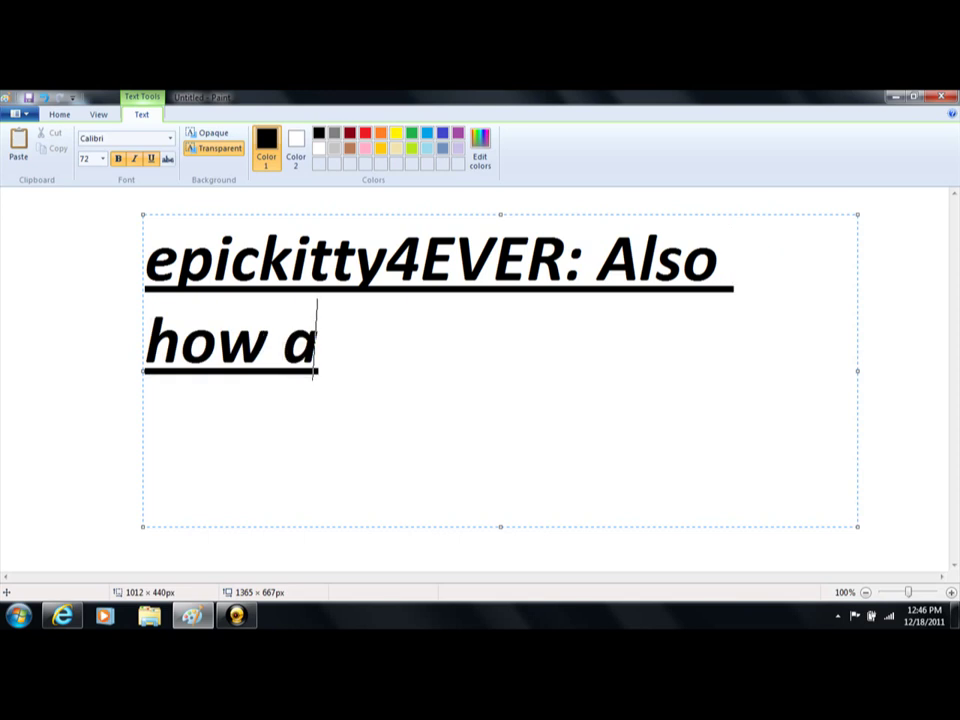
text(m I bothe)
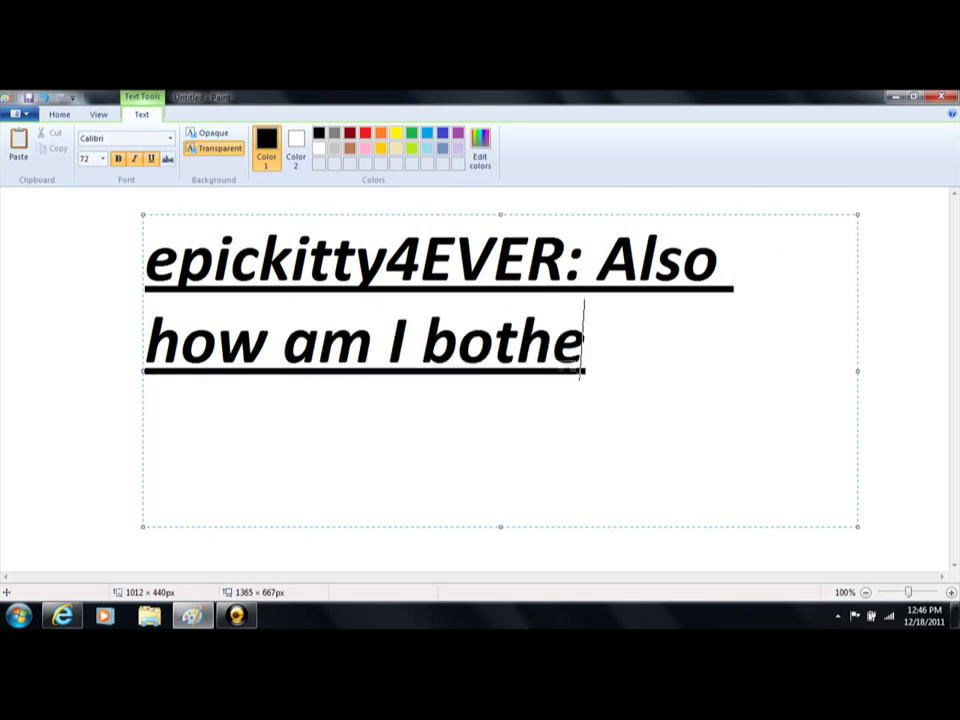
text(ring you i)
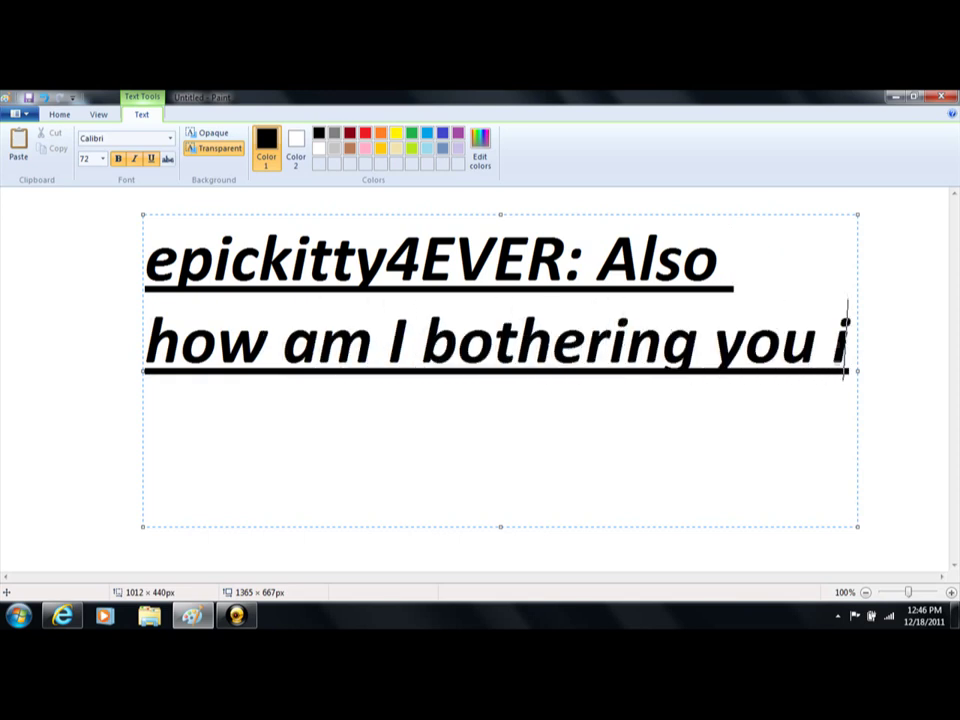
text(f I don')
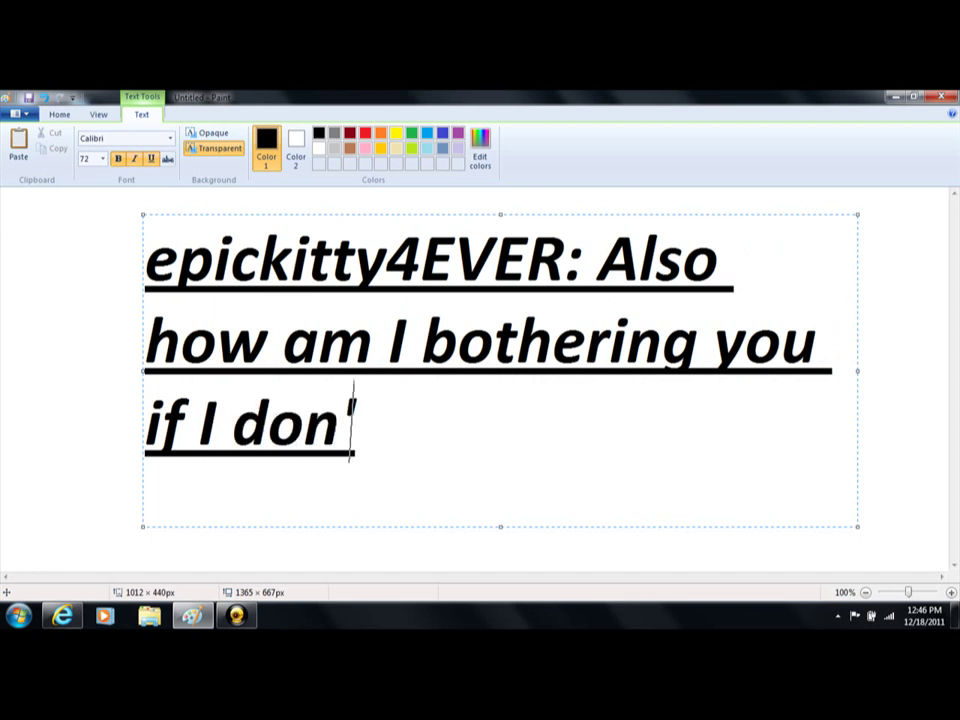
text(t kjn)
key(BackSpace)
key(BackSpace)
text(n)
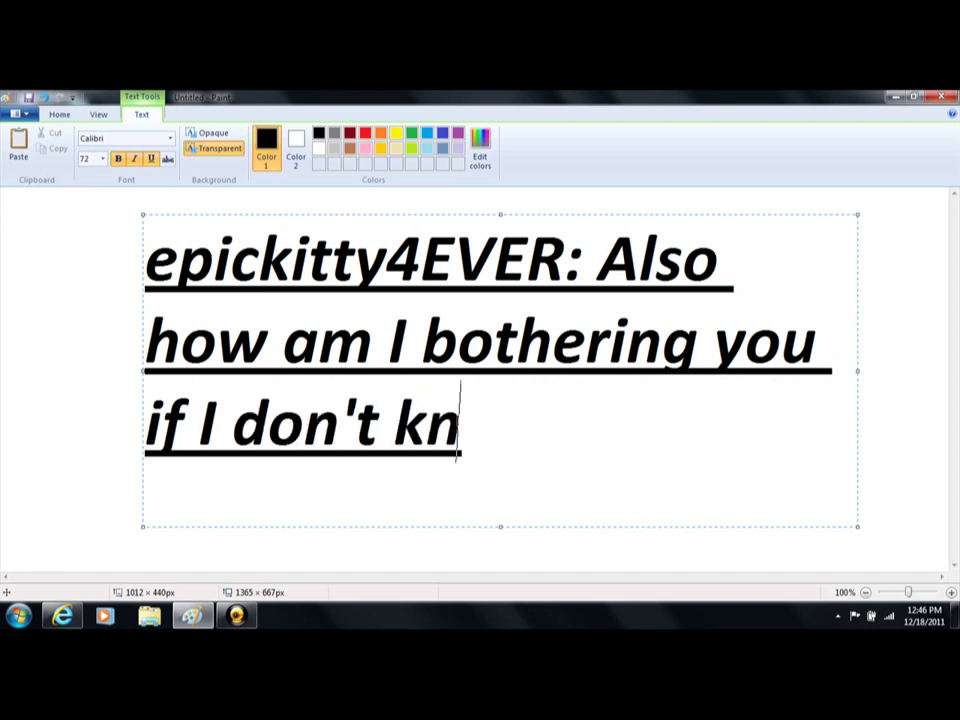
text(ow you in)
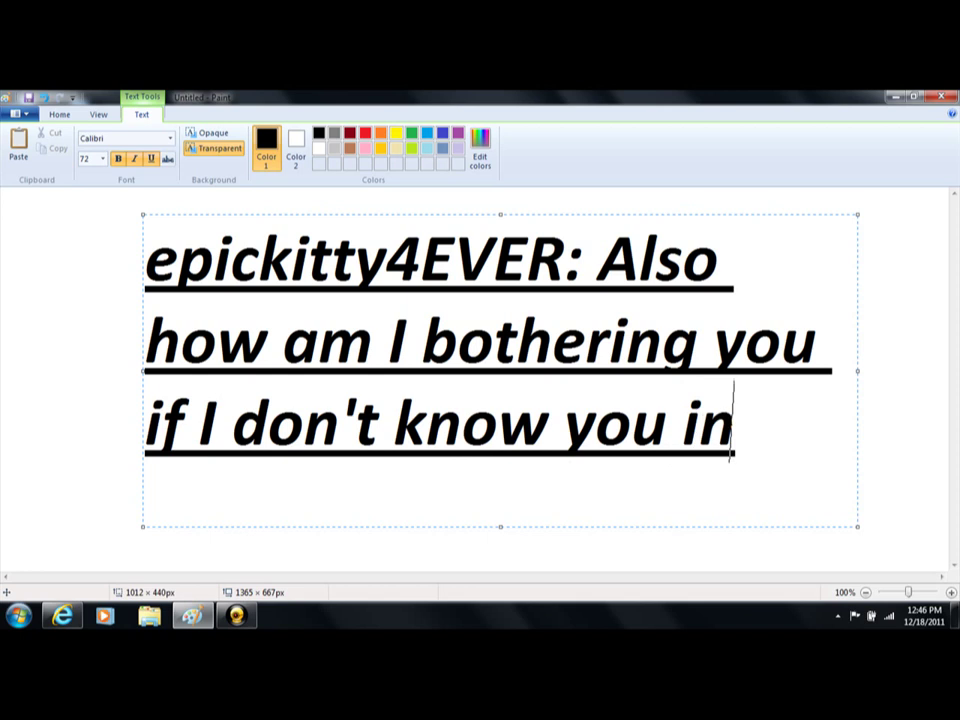
text( real lif)
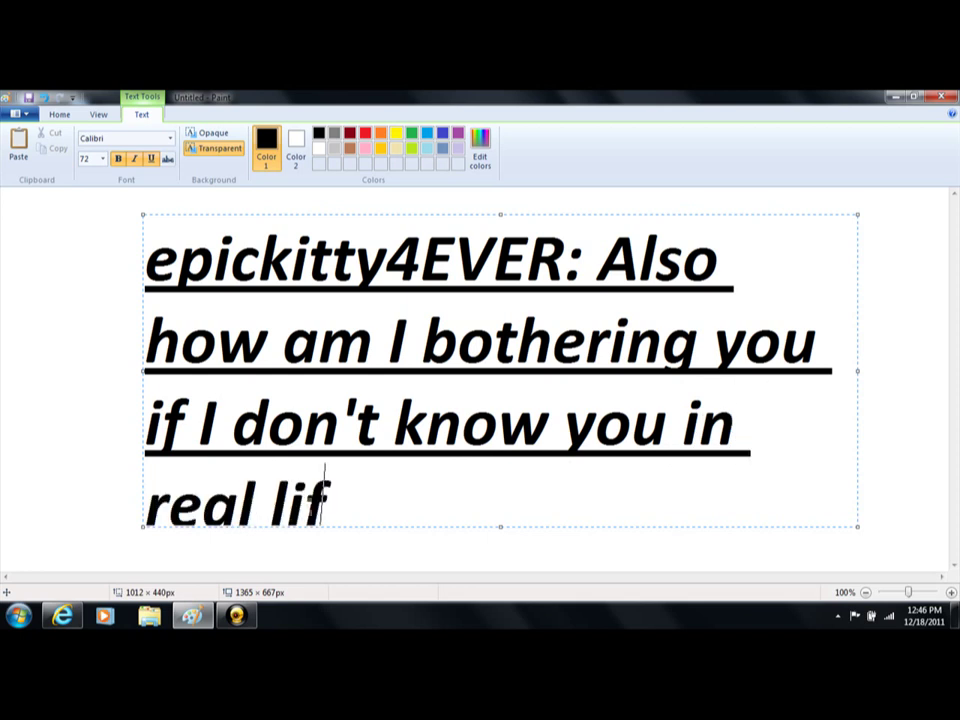
text(e?)
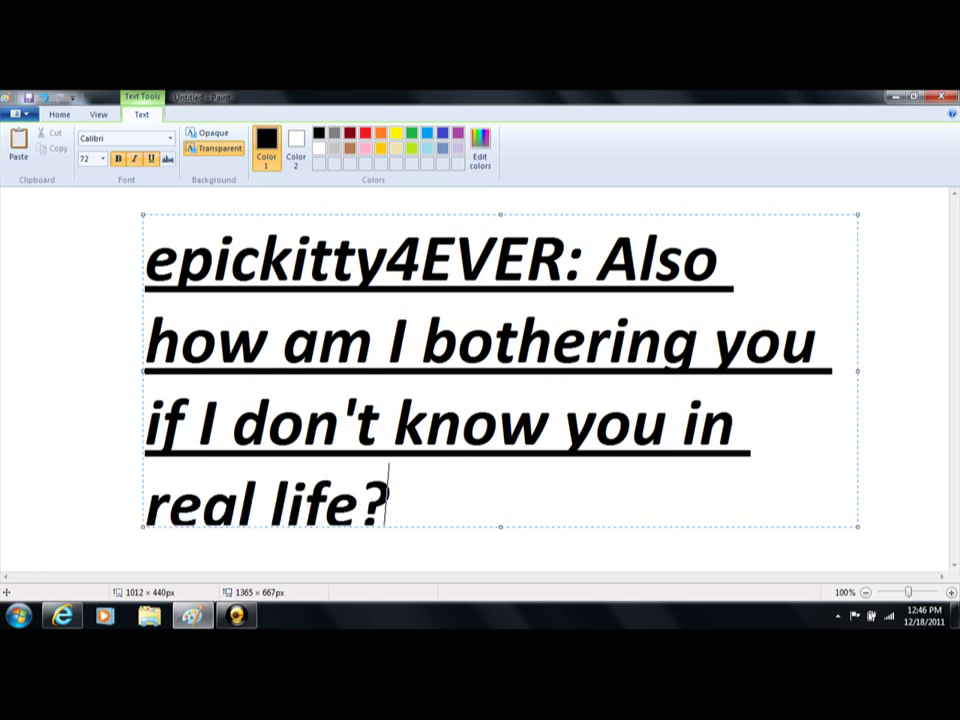
key(BackSpace)
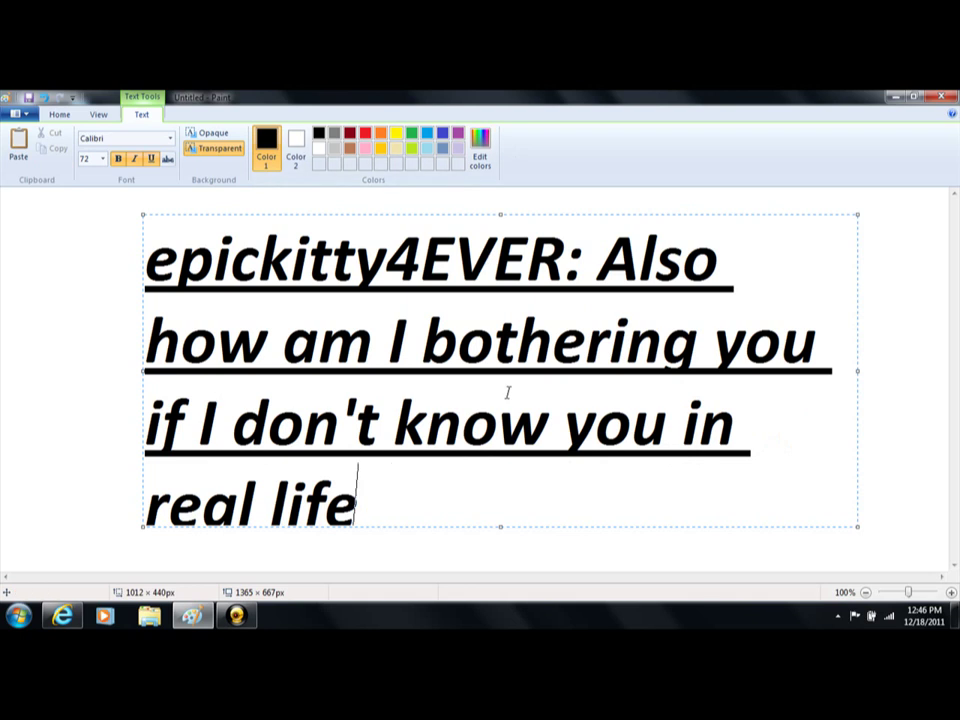
key(BackSpace)
key(BackSpace)
key(BackSpace)
key(BackSpace)
key(BackSpace)
key(BackSpace)
key(BackSpace)
key(BackSpace)
key(BackSpace)
key(BackSpace)
key(BackSpace)
key(BackSpace)
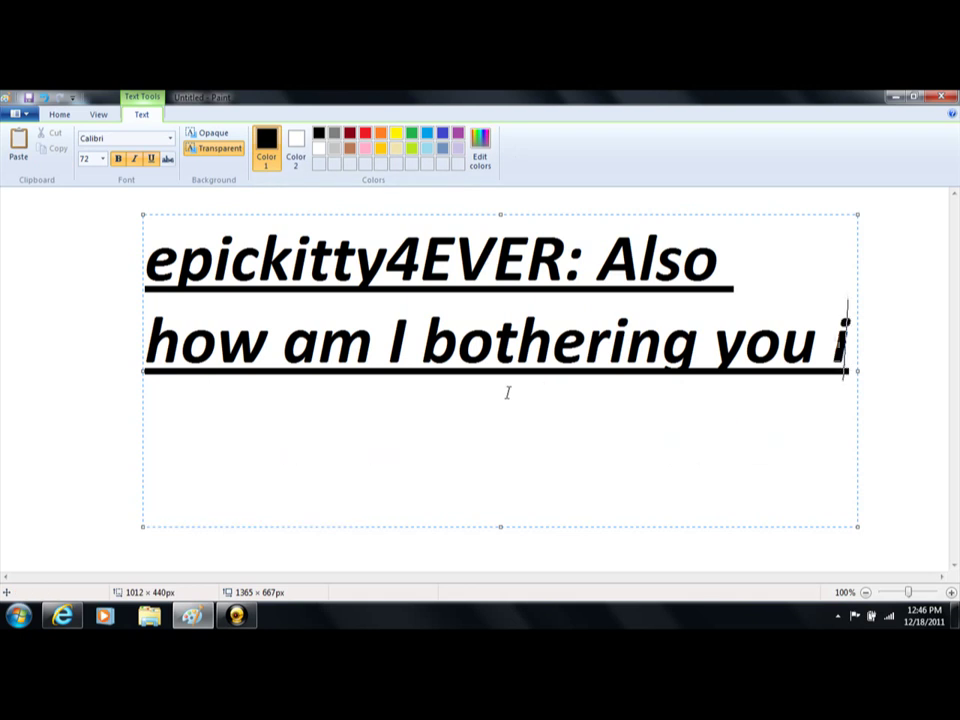
Replace the line with 'THE END )*:' and bring up the screen recorder.
key(BackSpace)
key(BackSpace)
key(BackSpace)
key(BackSpace)
key(BackSpace)
key(BackSpace)
key(BackSpace)
key(BackSpace)
key(BackSpace)
key(BackSpace)
key(BackSpace)
key(BackSpace)
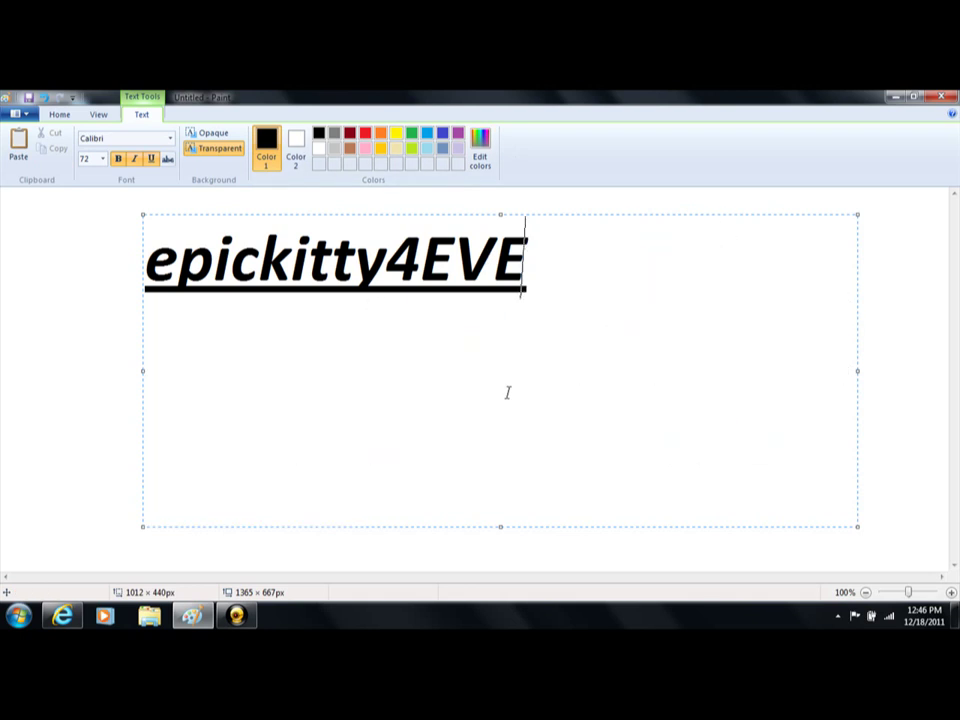
key(BackSpace)
key(BackSpace)
key(BackSpace)
key(BackSpace)
key(BackSpace)
key(BackSpace)
text(T)
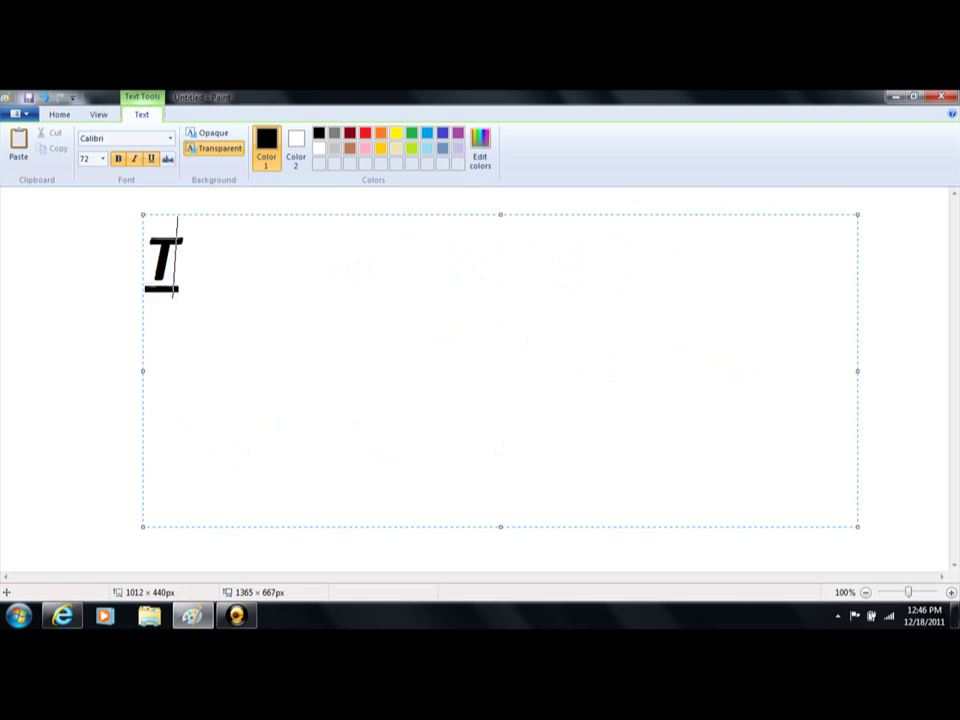
text(HE)
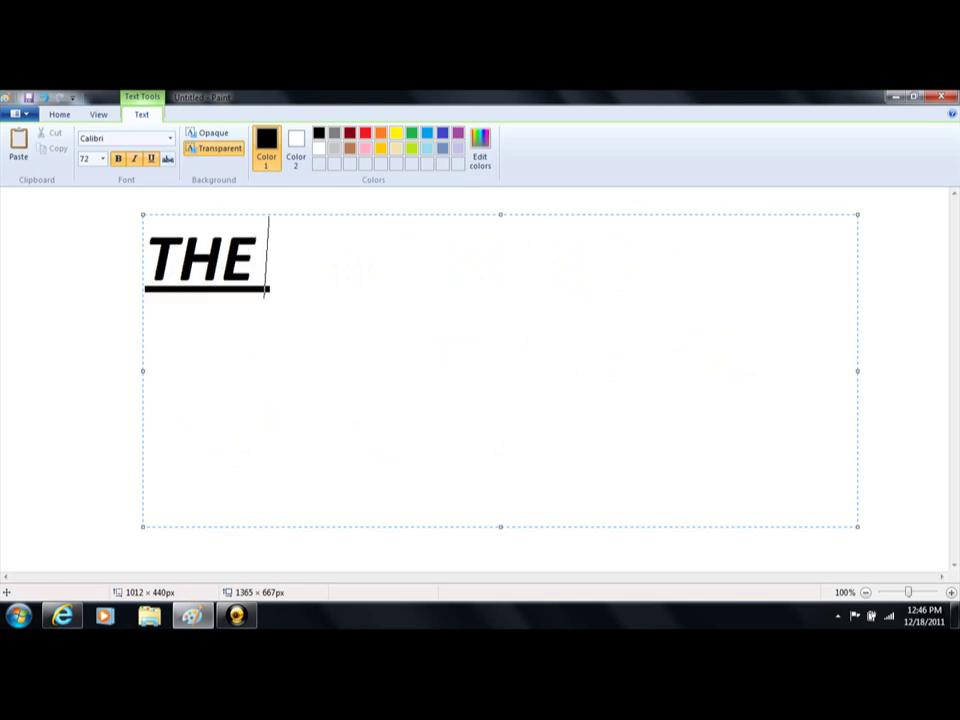
text( WN)
key(BackSpace)
key(BackSpace)
text(E)
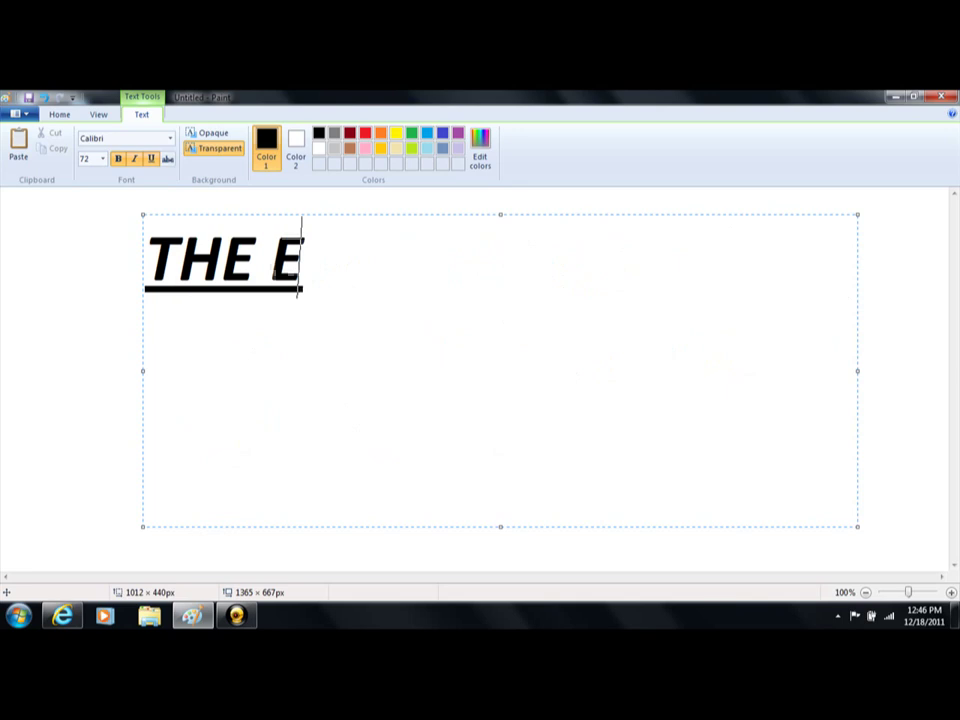
text(ND )
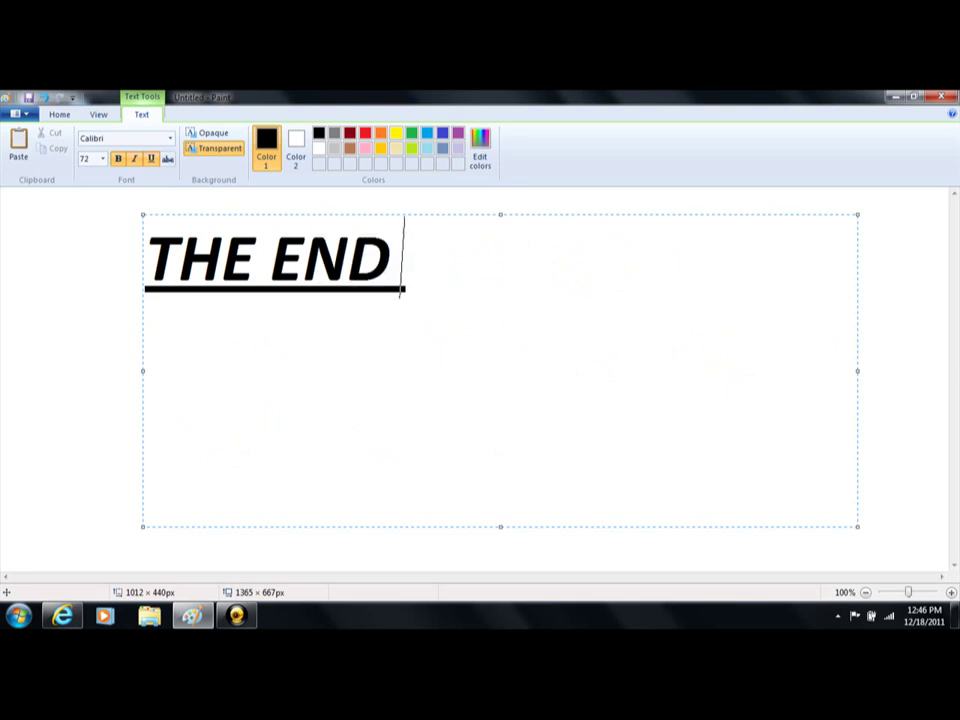
text())
text(*:)
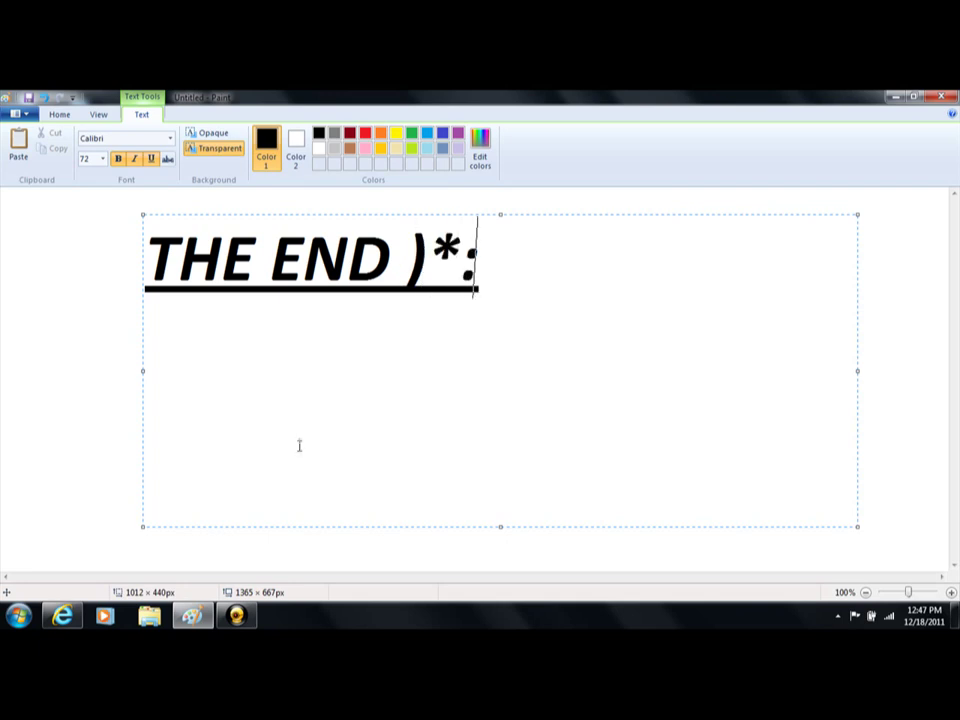
click(237, 615)
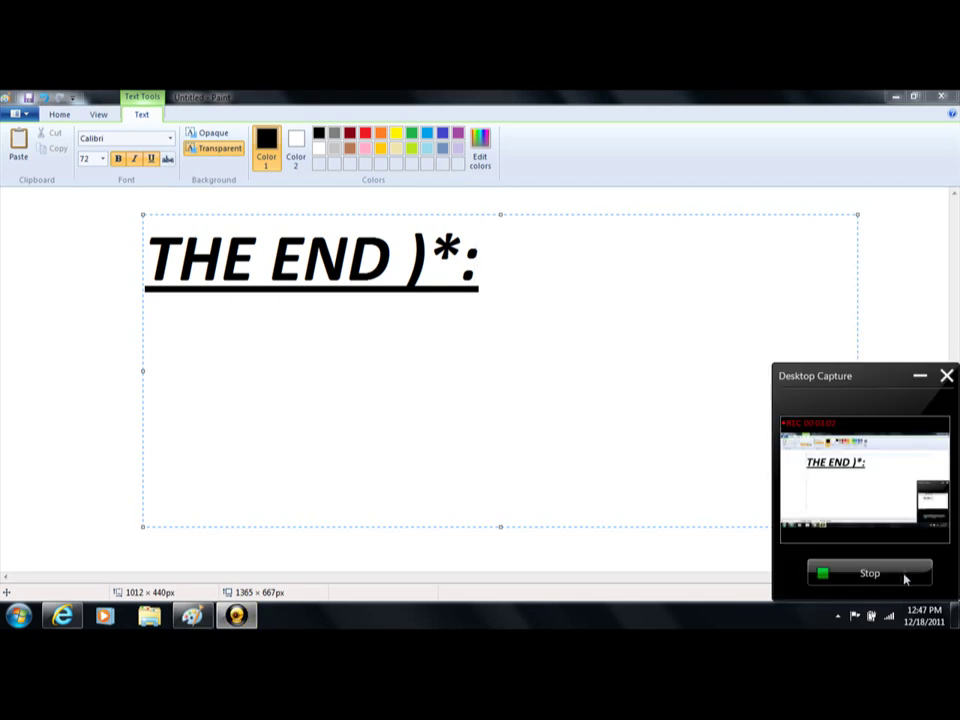